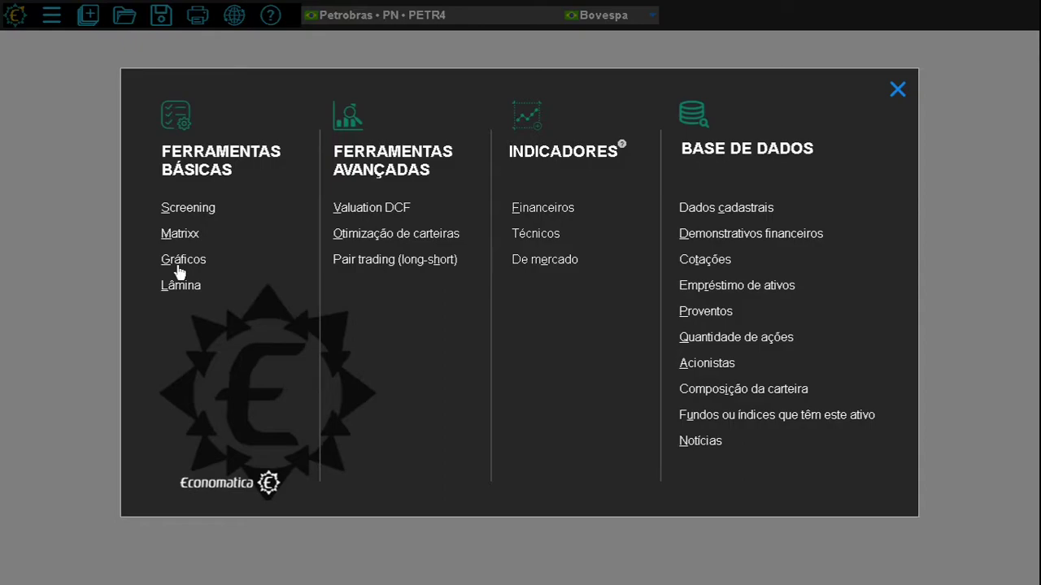
Step: Look through the pre-formatted Lâmina categories and open the Básico screen for Ações
left_click(188, 286)
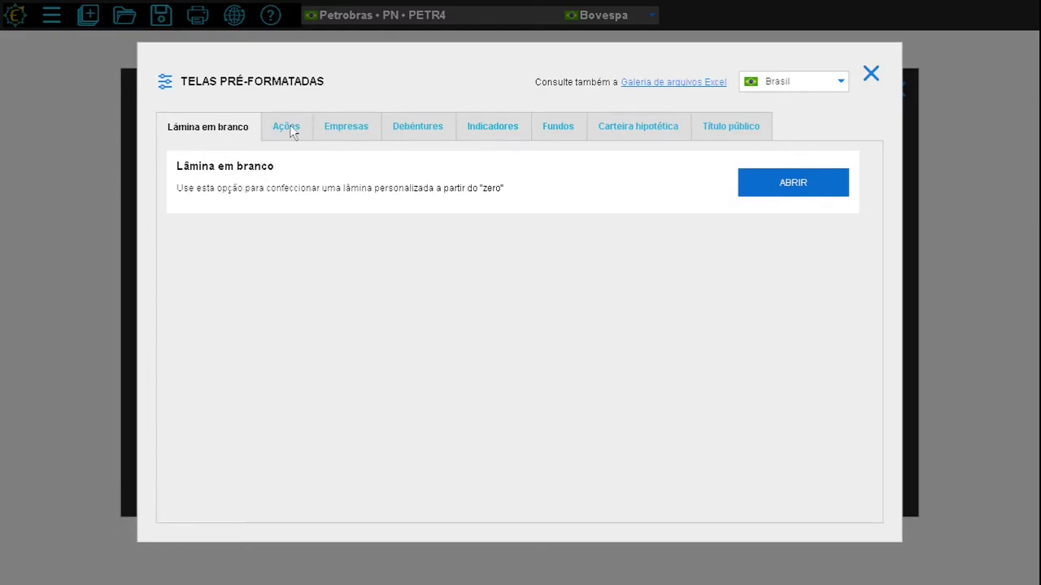
left_click(346, 127)
left_click(406, 135)
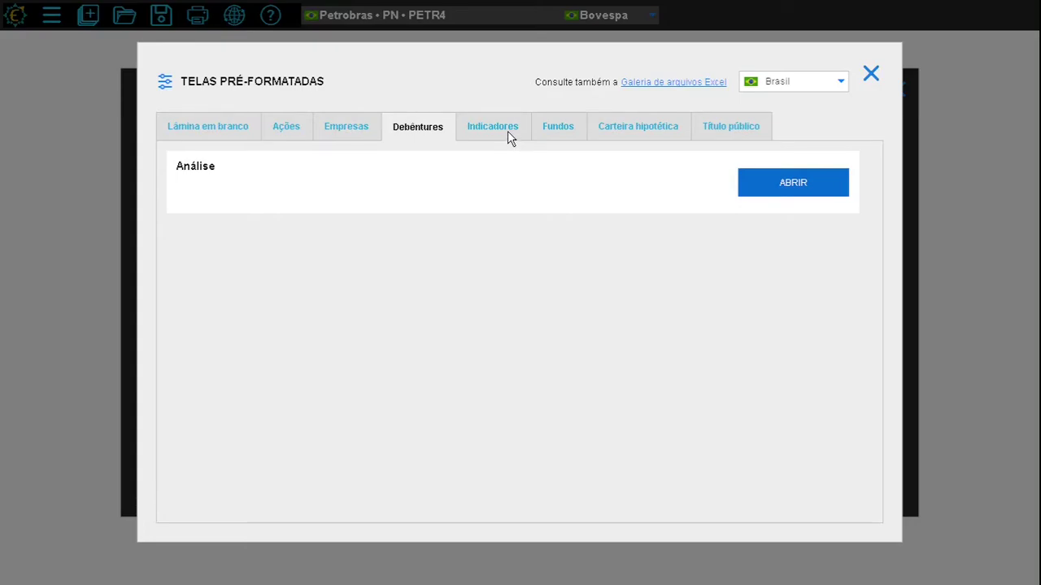
left_click(233, 126)
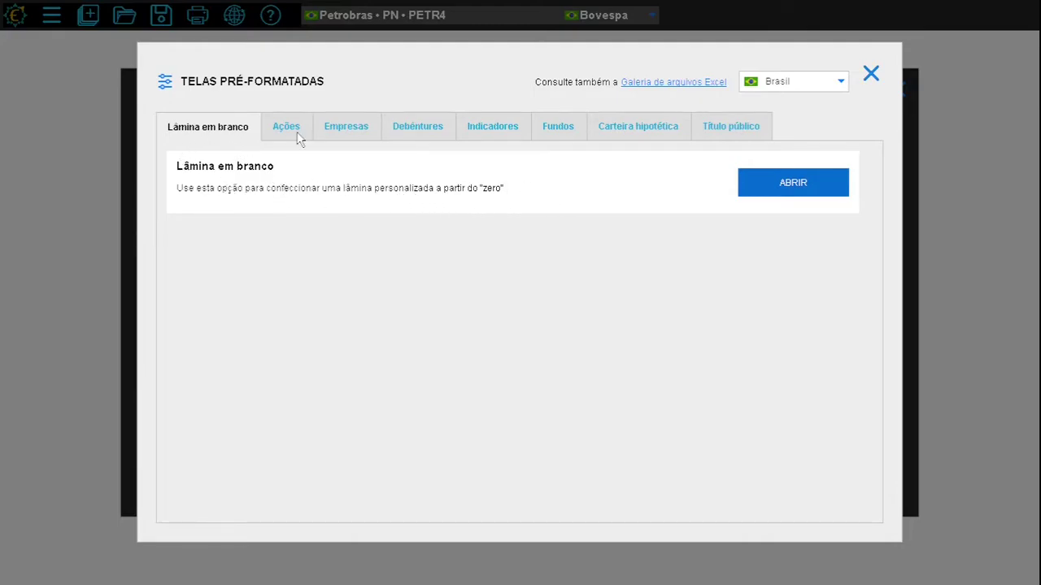
left_click(288, 130)
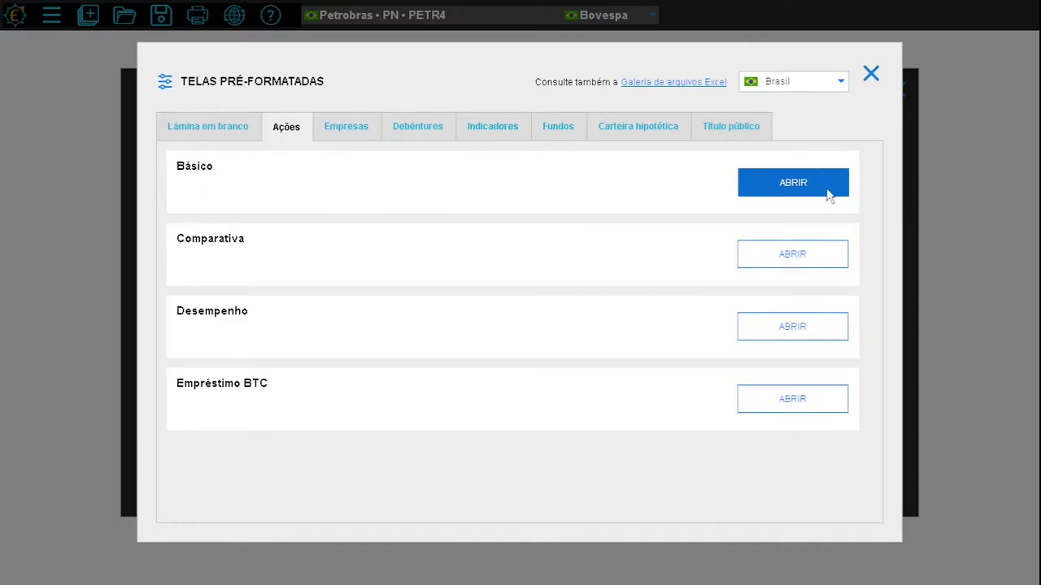
left_click(795, 186)
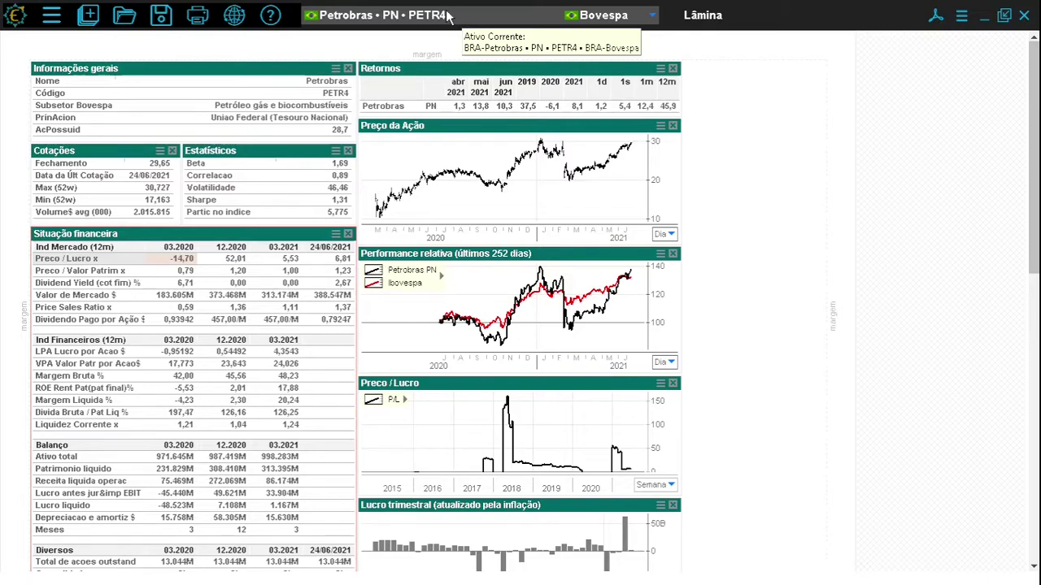
Step: Change the current asset to Vale ON, code VALE3, on Bovespa
left_click(395, 15)
left_click(401, 94)
type("vale")
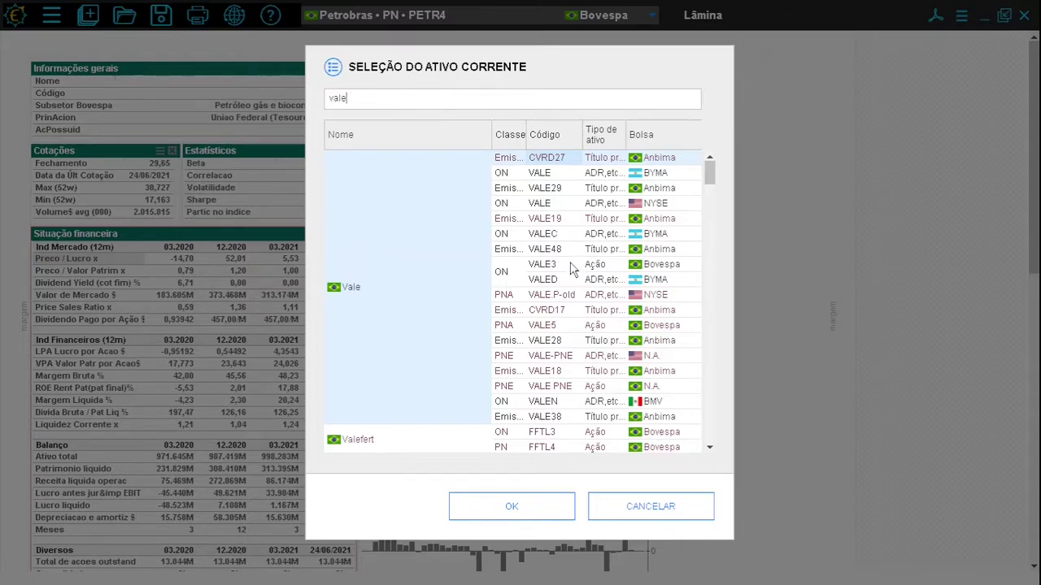
type("3")
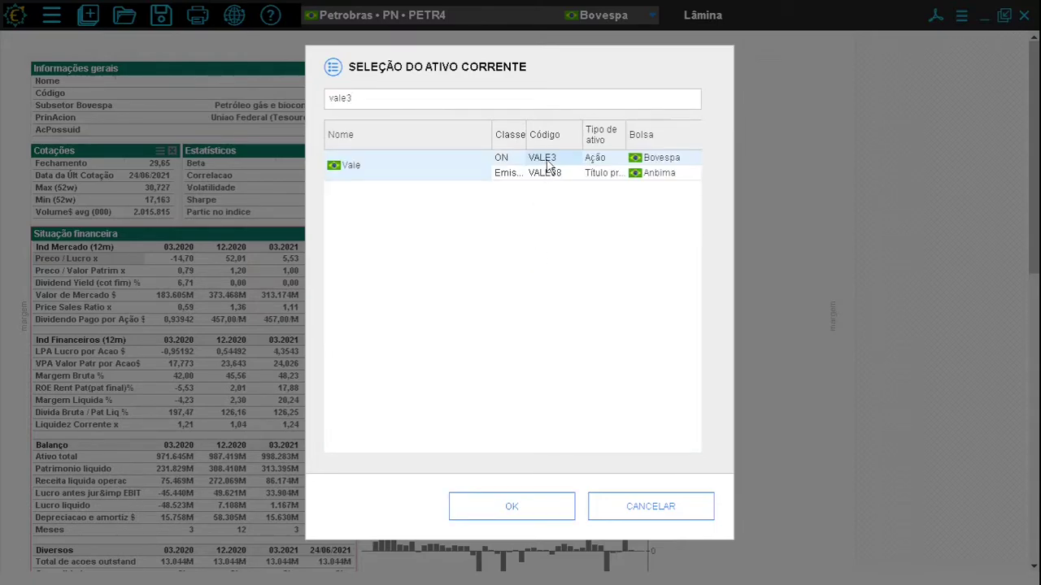
left_click(519, 507)
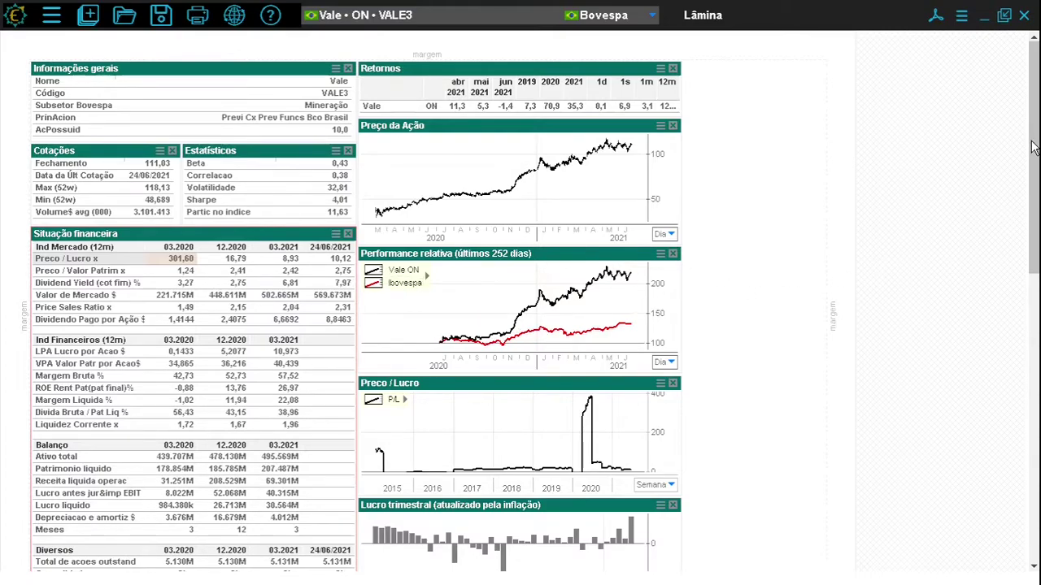
Step: Review the whole Vale sheet, the row options of its tables and the settings of the Preço da Ação chart
scroll(1034, 144, "down", 2)
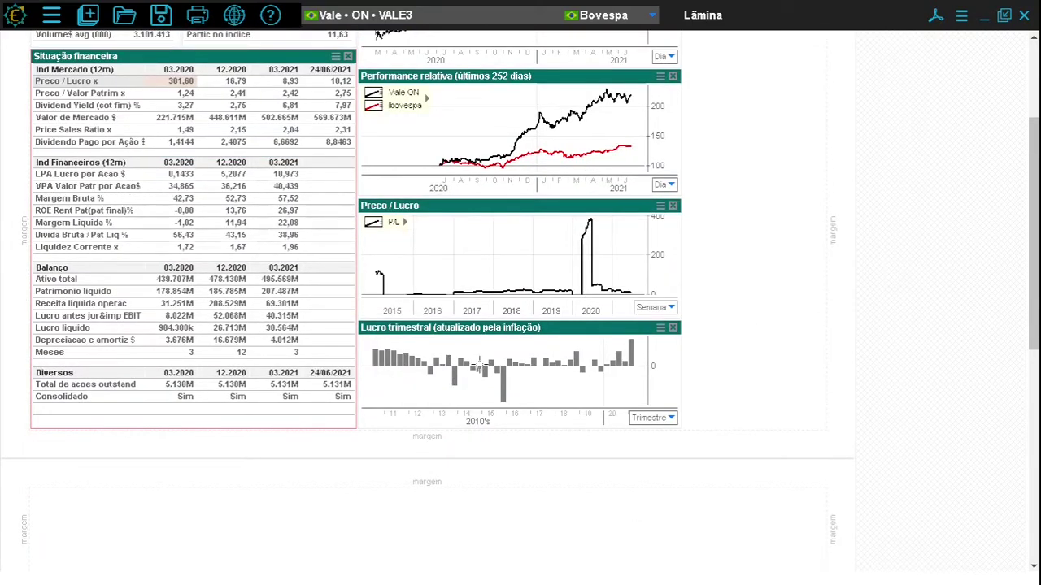
left_click_drag(1035, 248, 1038, 199)
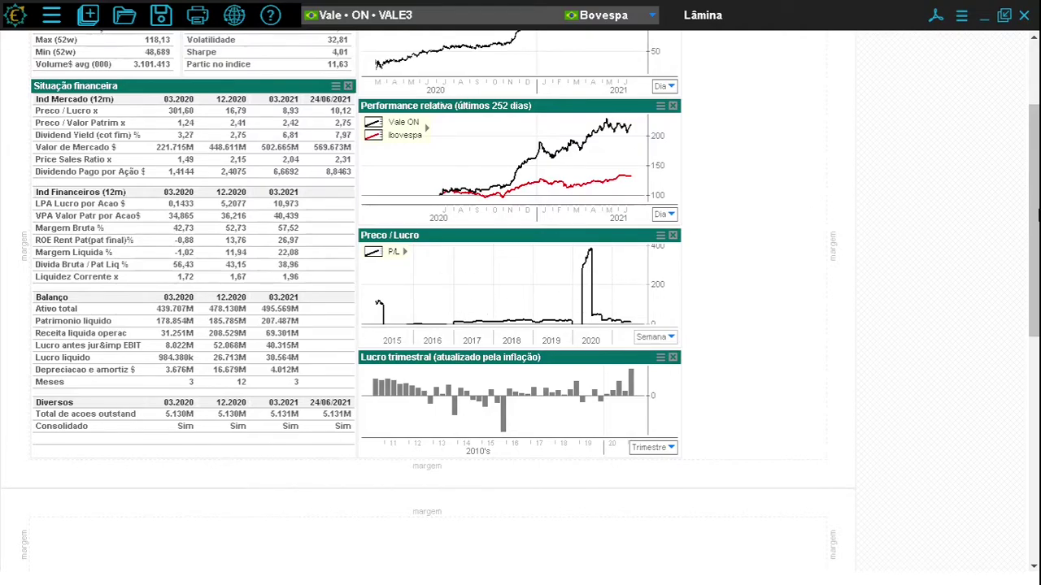
left_click_drag(1037, 219, 1026, 108)
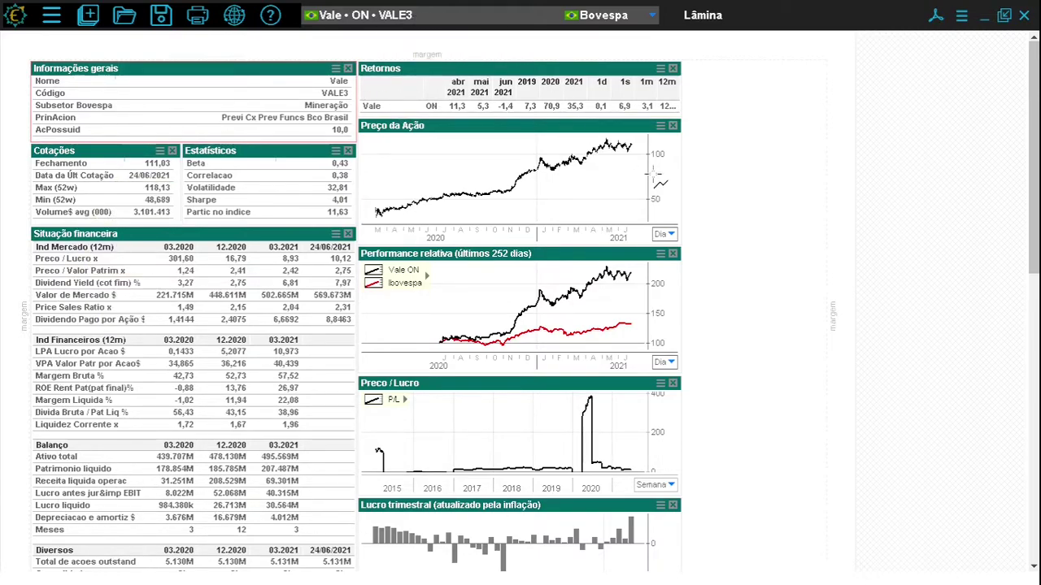
right_click(98, 105)
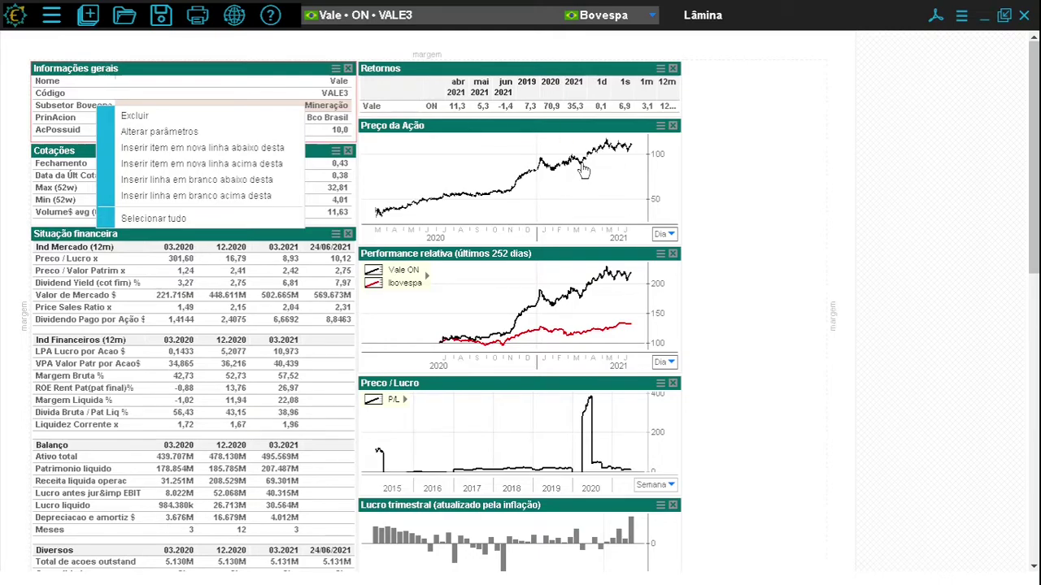
left_click(662, 131)
left_click(661, 127)
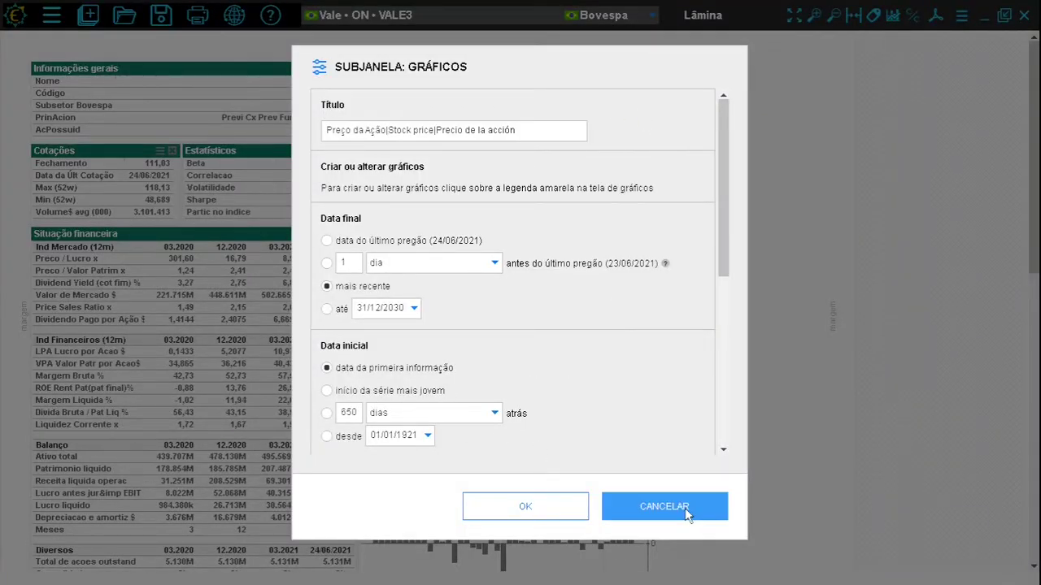
left_click(664, 506)
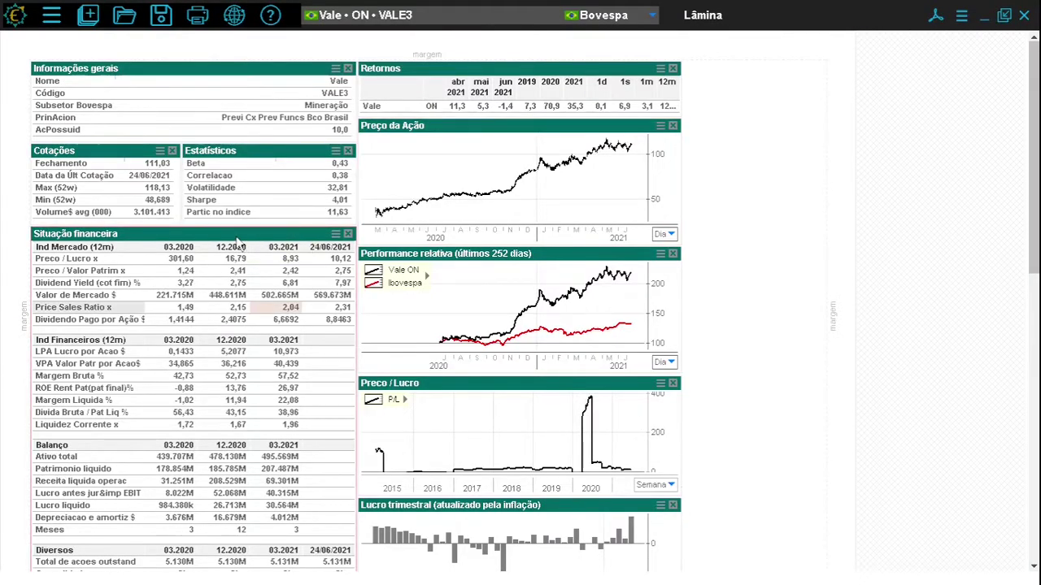
right_click(239, 178)
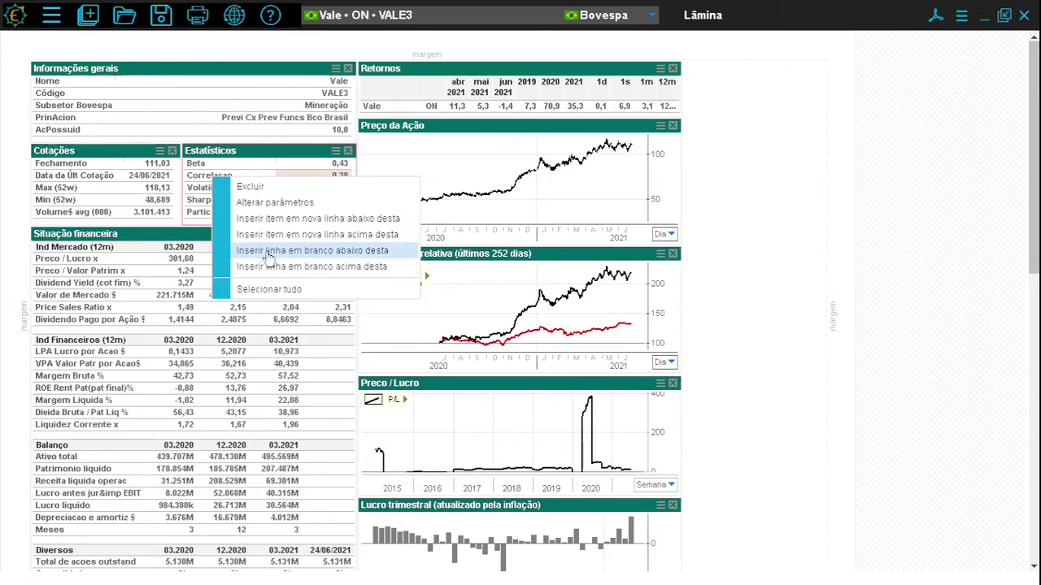
key("Escape")
mouse_move(252, 199)
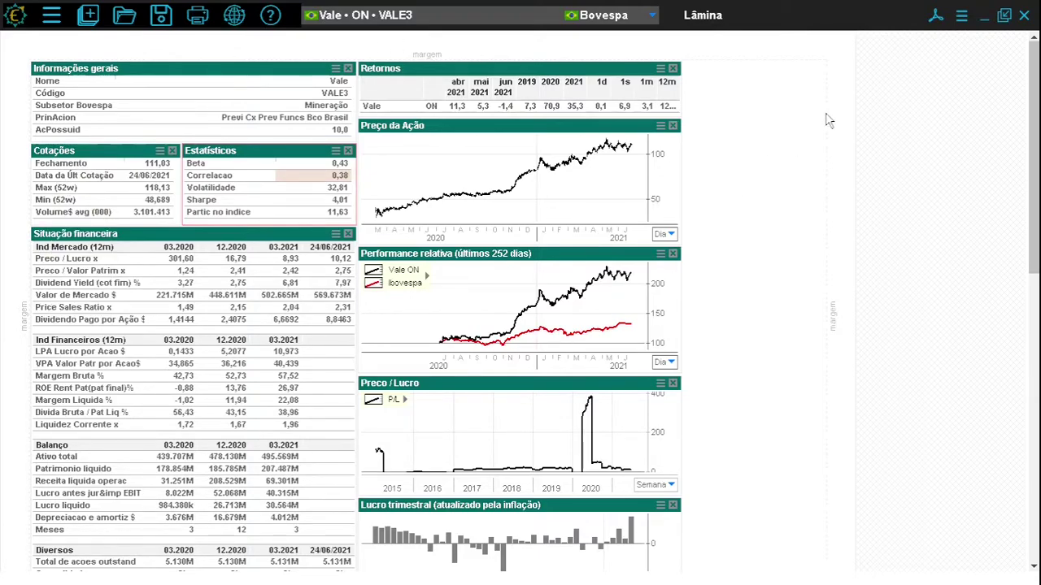
Step: Review the sheet's paper format, font and colour settings and the types of subwindows that can be added
left_click(963, 19)
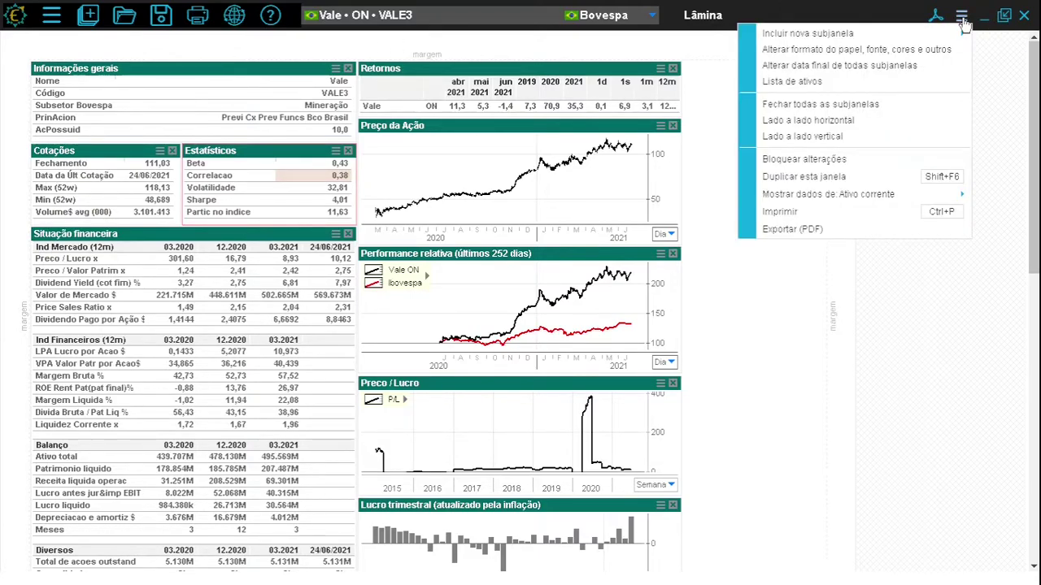
left_click(915, 51)
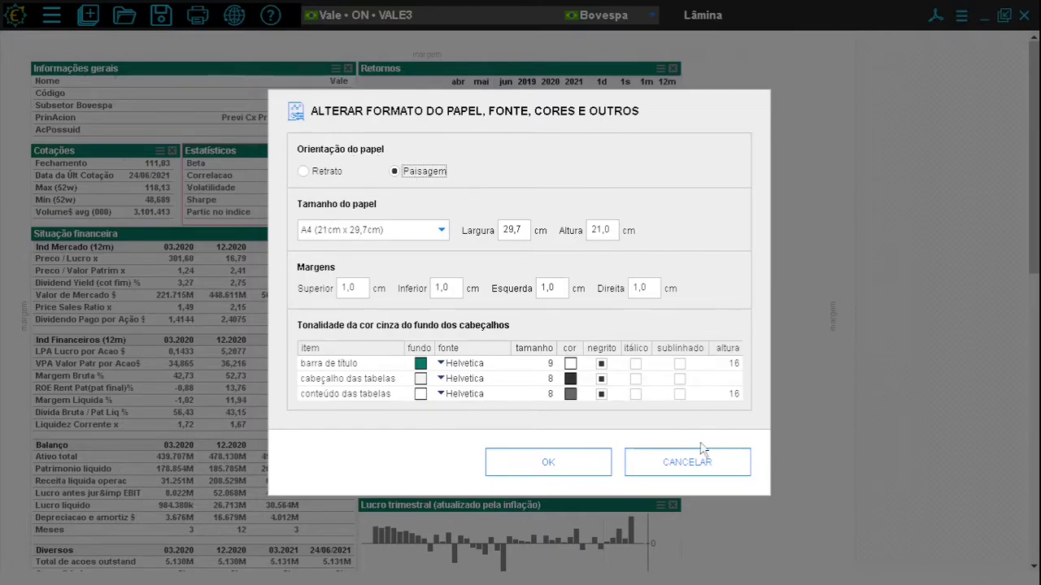
left_click(660, 467)
left_click(961, 15)
mouse_move(884, 40)
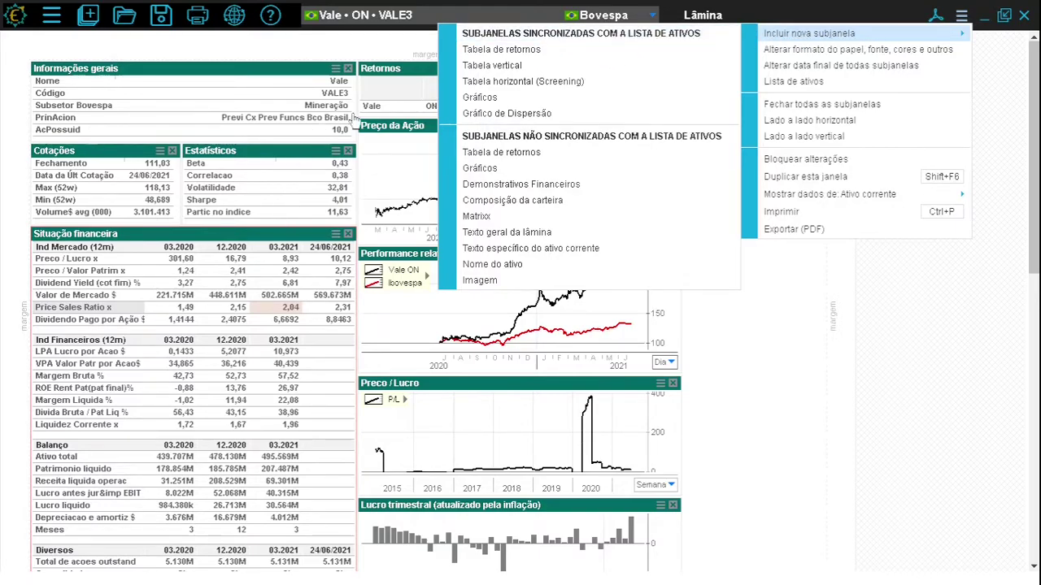
left_click(725, 385)
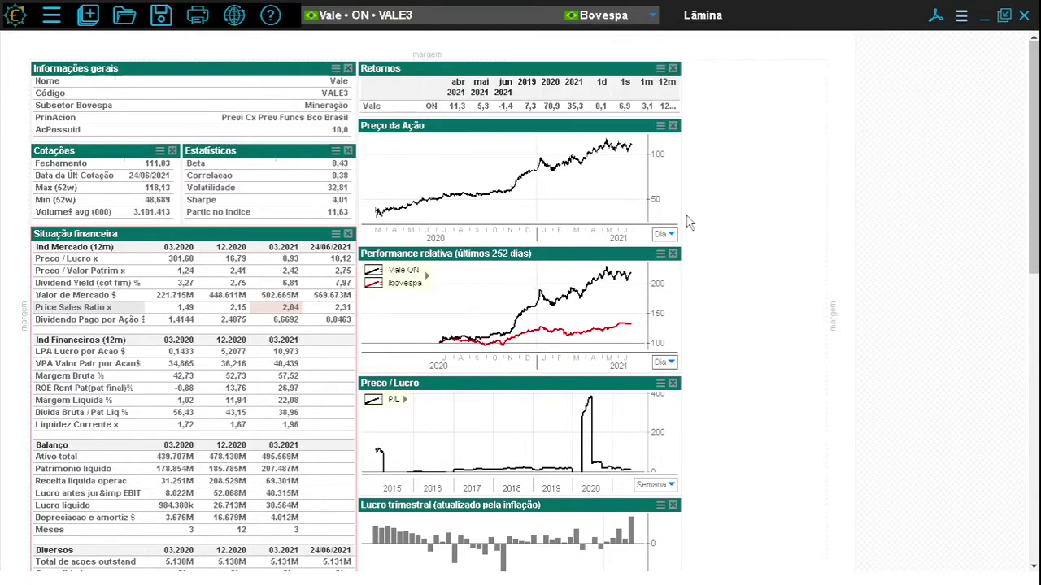
Step: Remove the Preço da Ação chart from the sheet and close the sheet
left_click(673, 126)
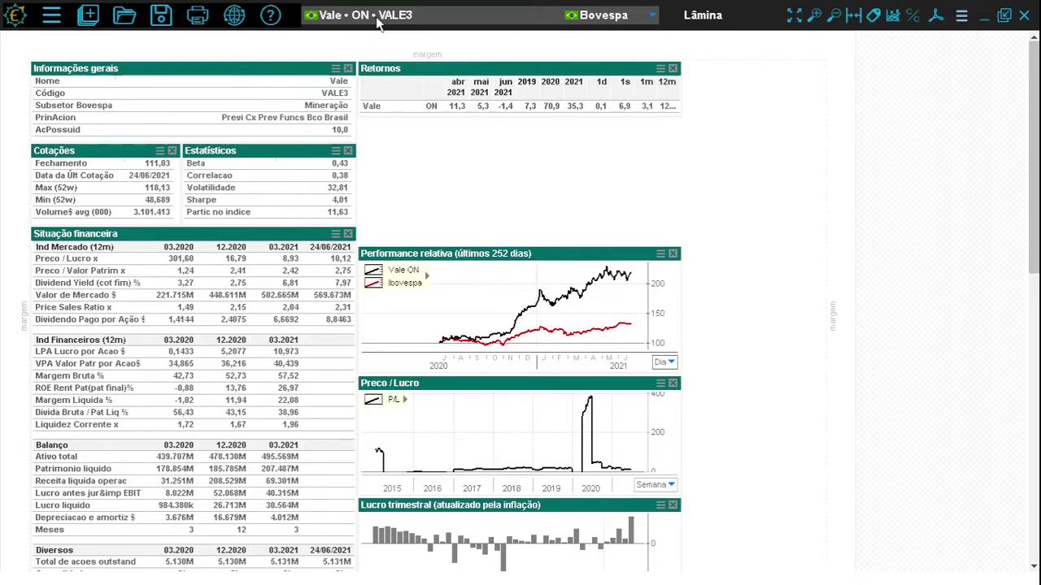
left_click(1024, 16)
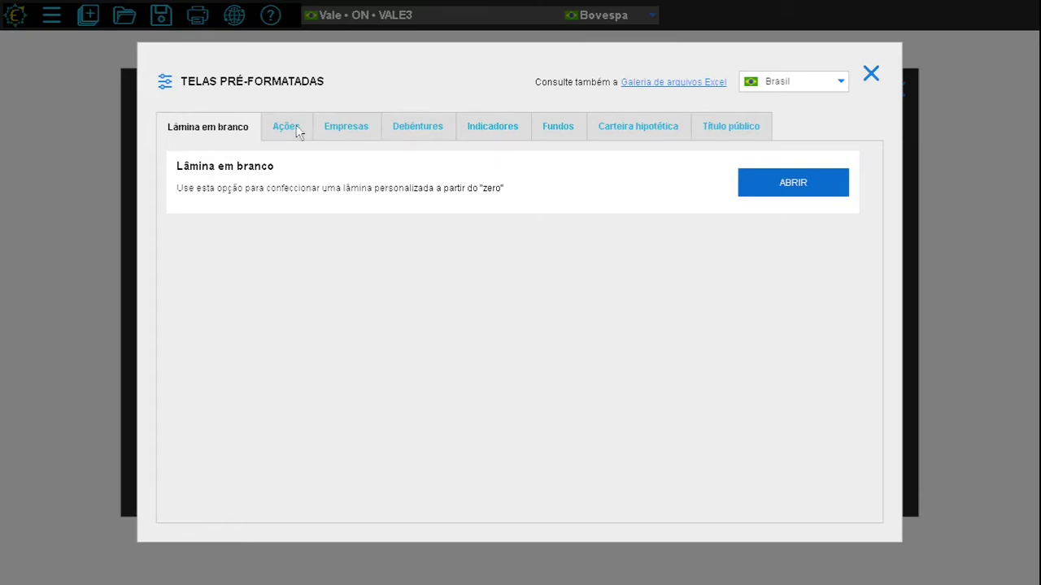
Step: Open the pre-formatted Comparativa sheet for Ações and review its tables, accumulated return chart and Risco x Retorno chart
left_click(297, 132)
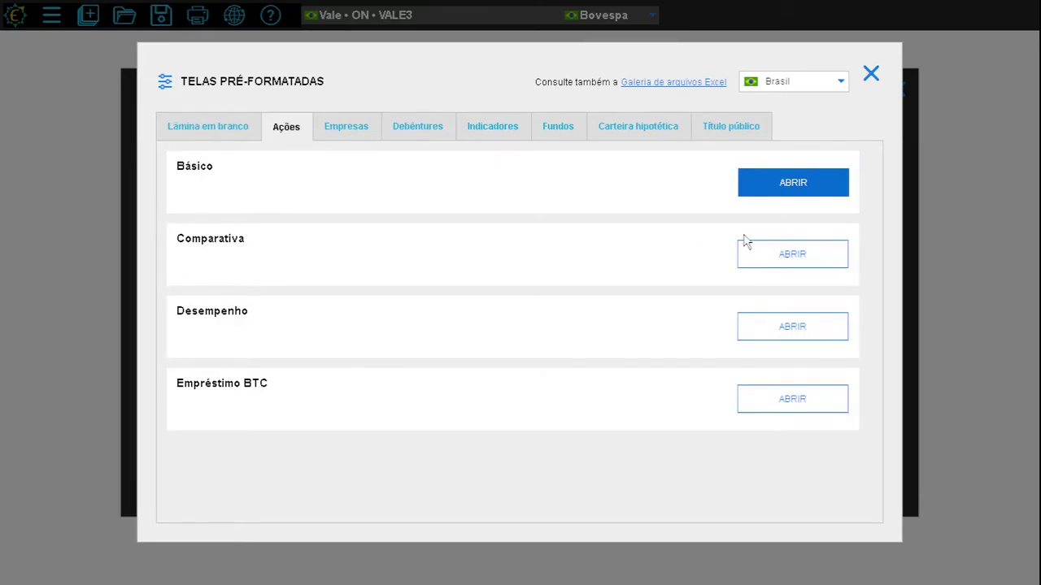
left_click(793, 254)
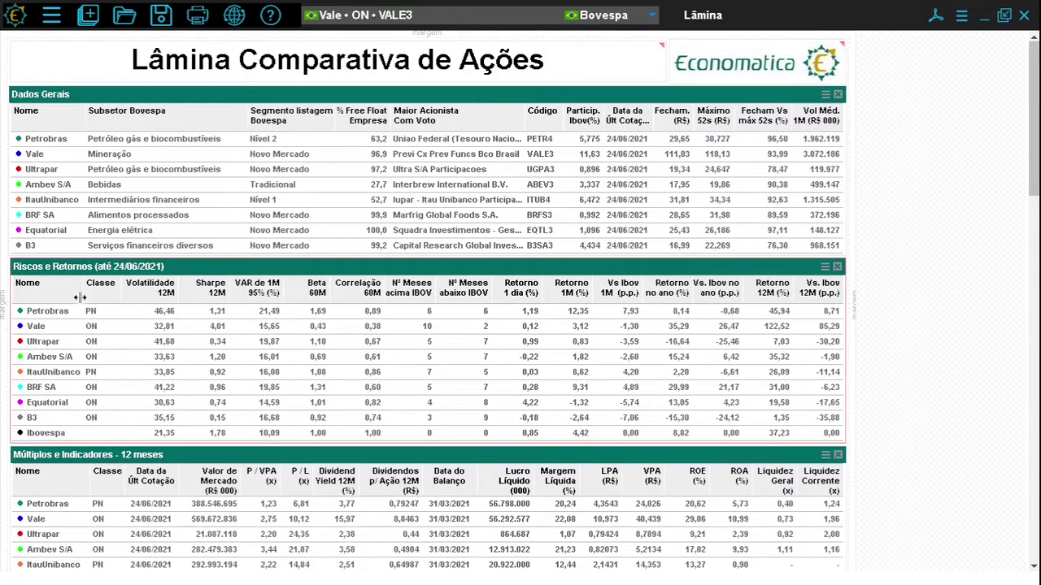
left_click_drag(1034, 116, 1021, 243)
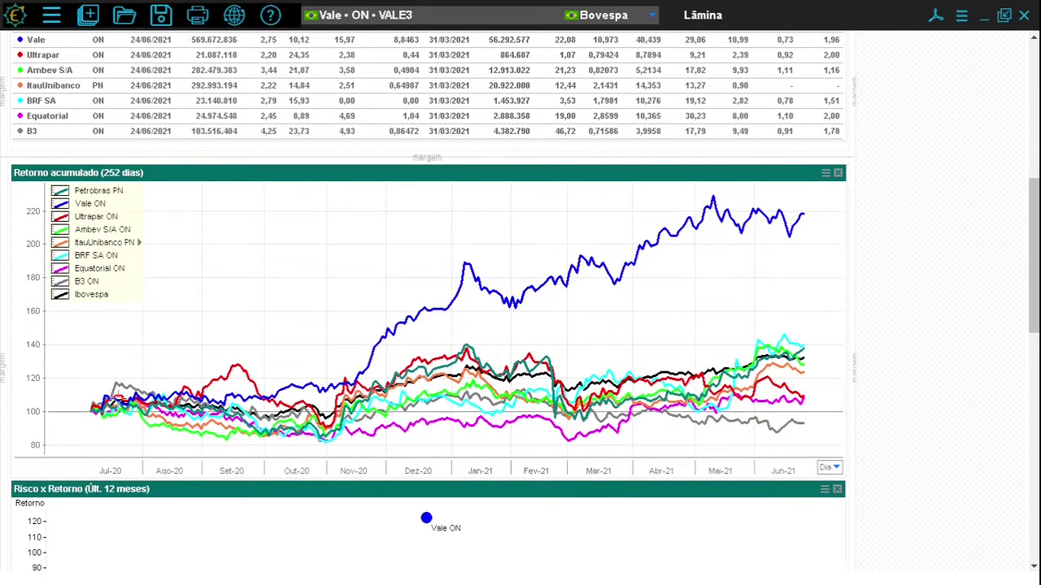
left_click_drag(1033, 218, 1030, 297)
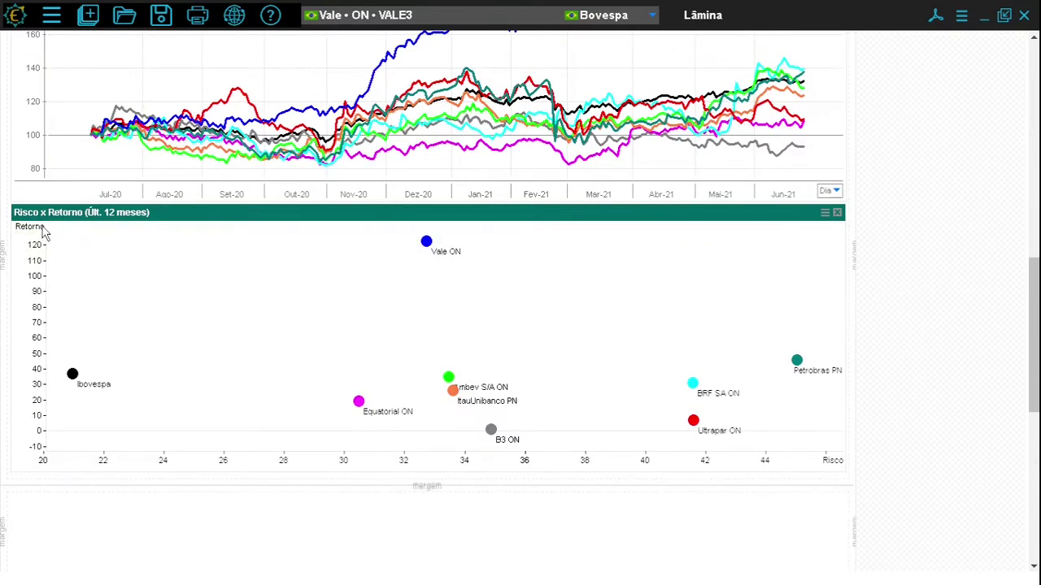
mouse_move(39, 230)
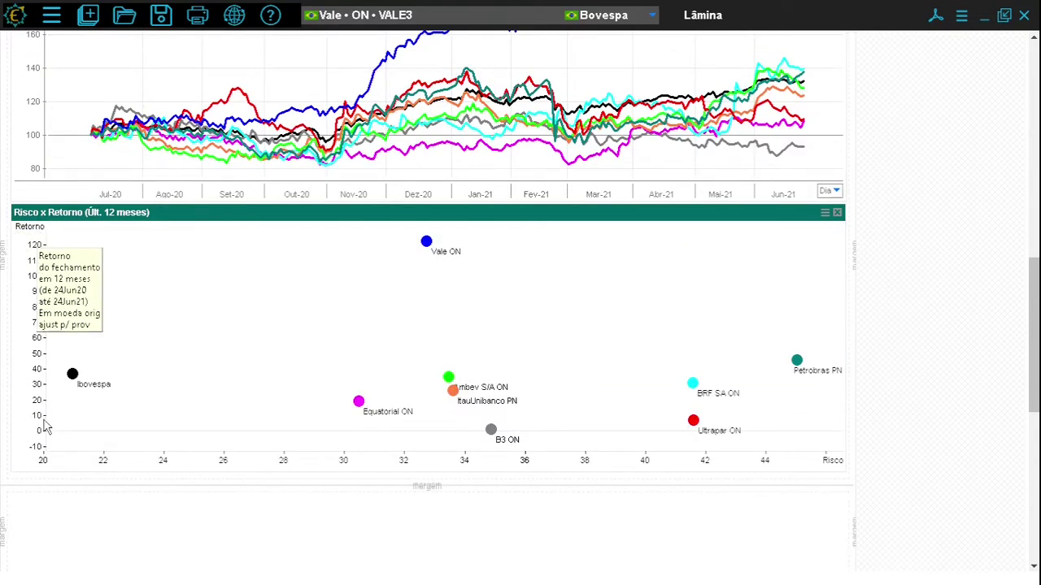
mouse_move(842, 460)
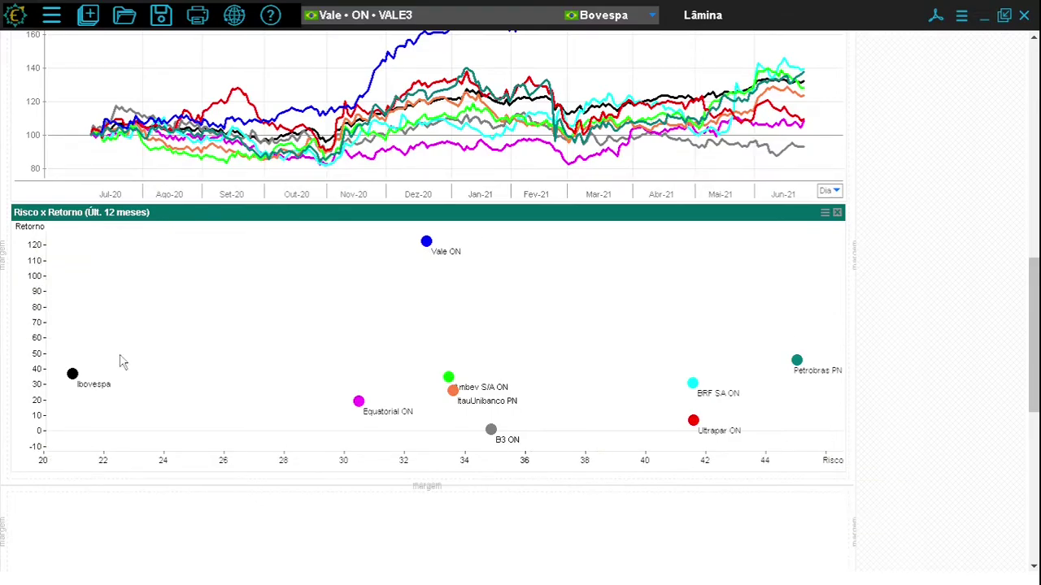
left_click_drag(1034, 326, 1036, 78)
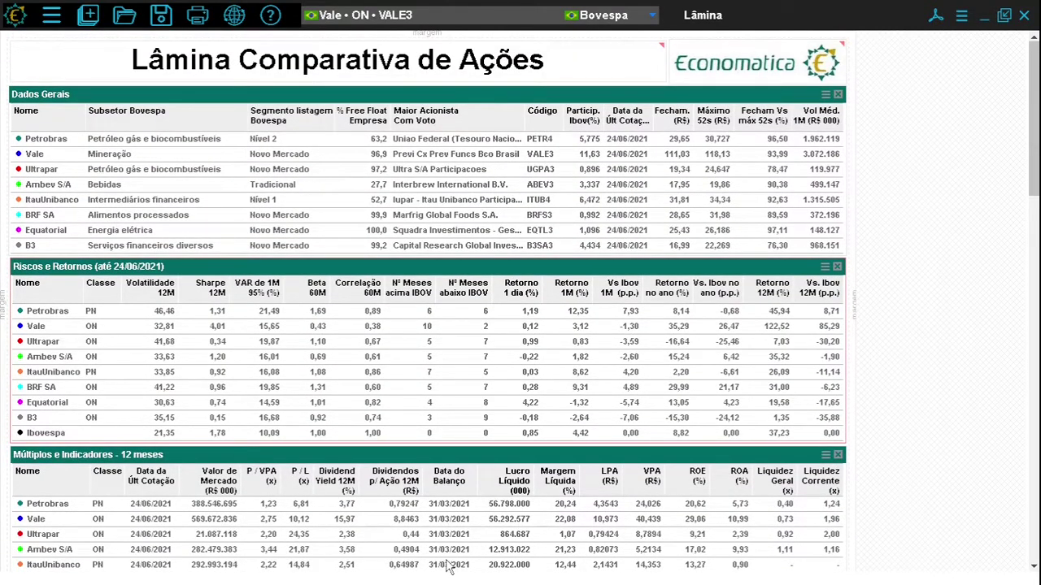
Step: Clear the comparative sheet's asset list and add Petrobras PN (PETR4) to it
double_click(47, 186)
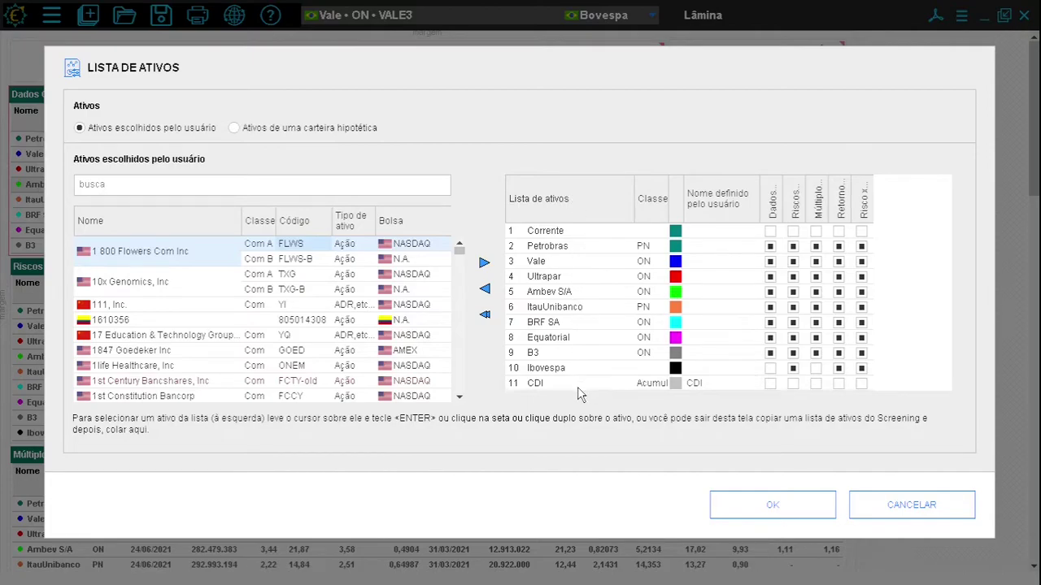
left_click(484, 315)
left_click(111, 183)
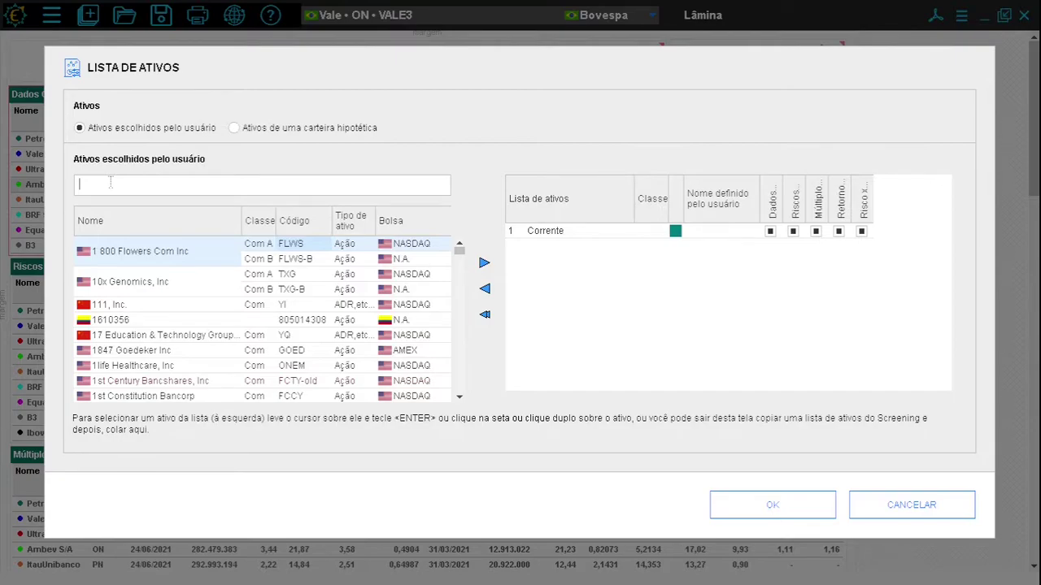
type("petr")
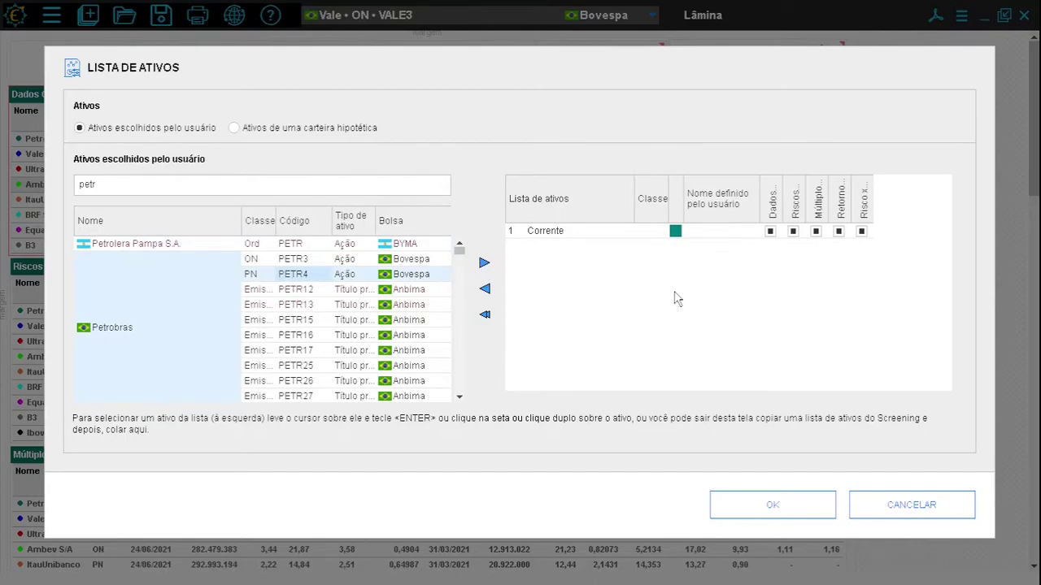
double_click(284, 279)
Step: Add Vale ON (VALE3) and Bradesco PN (BBDC4) to the comparative sheet's asset list
double_click(136, 189)
type("vale3")
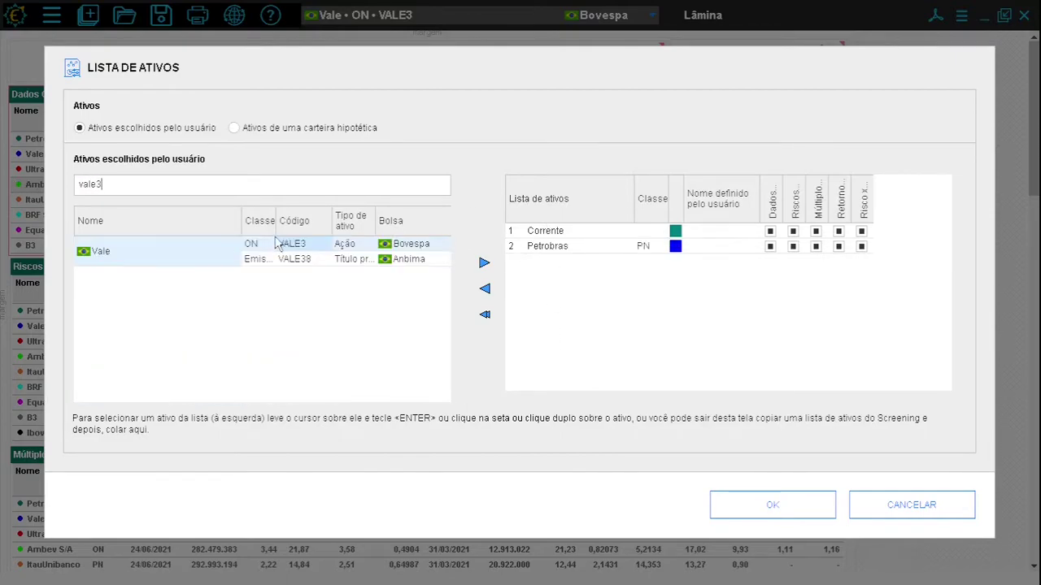
double_click(298, 241)
type("bbdc4")
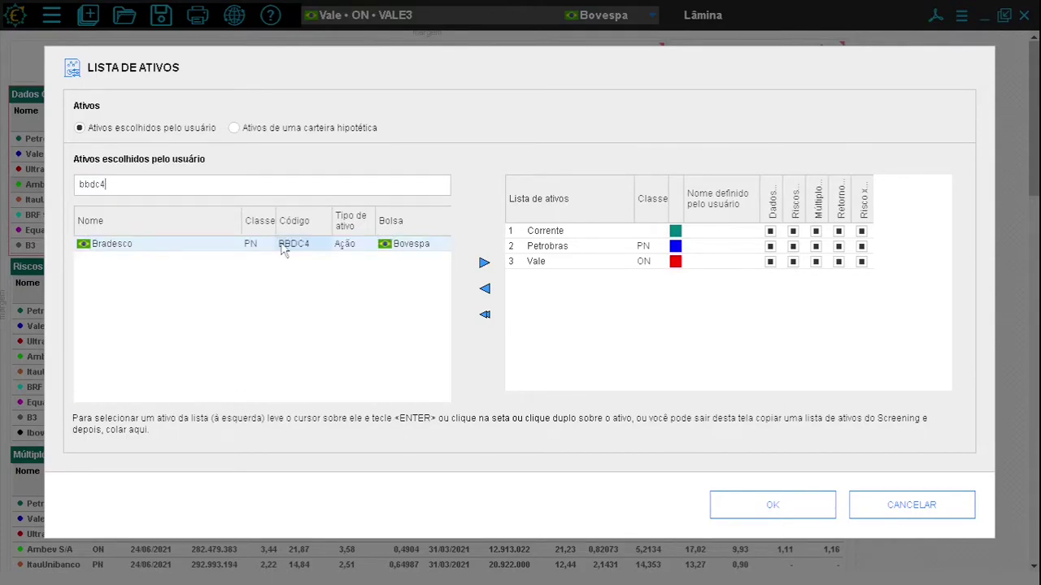
double_click(281, 242)
Step: Add ItauUnibanco PN (ITUB4) and Cielo ON (CIEL3) to the asset list and apply the list to the sheet
type("it")
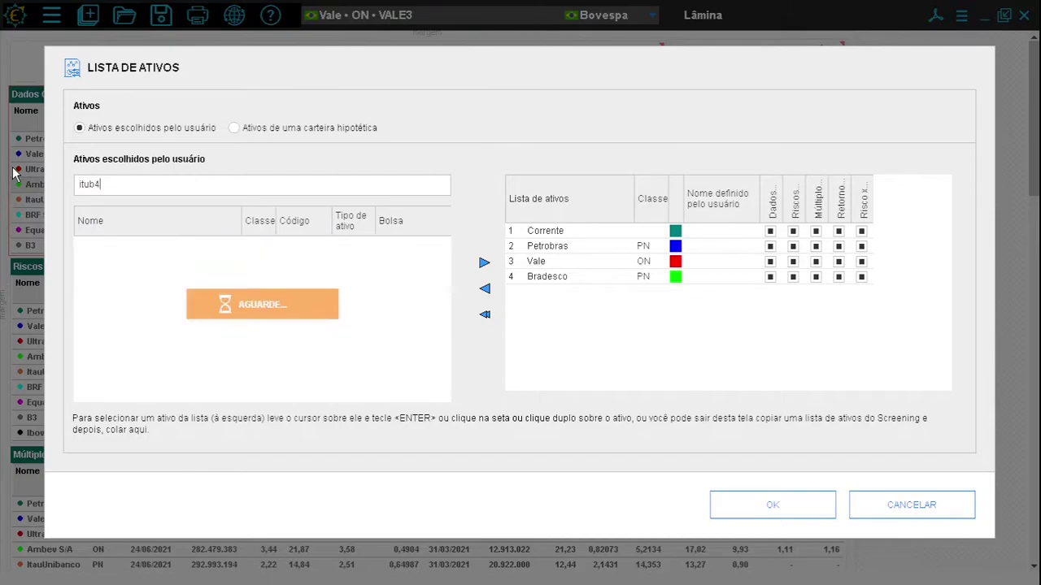
type("ub4")
double_click(184, 244)
double_click(127, 183)
type("cielo")
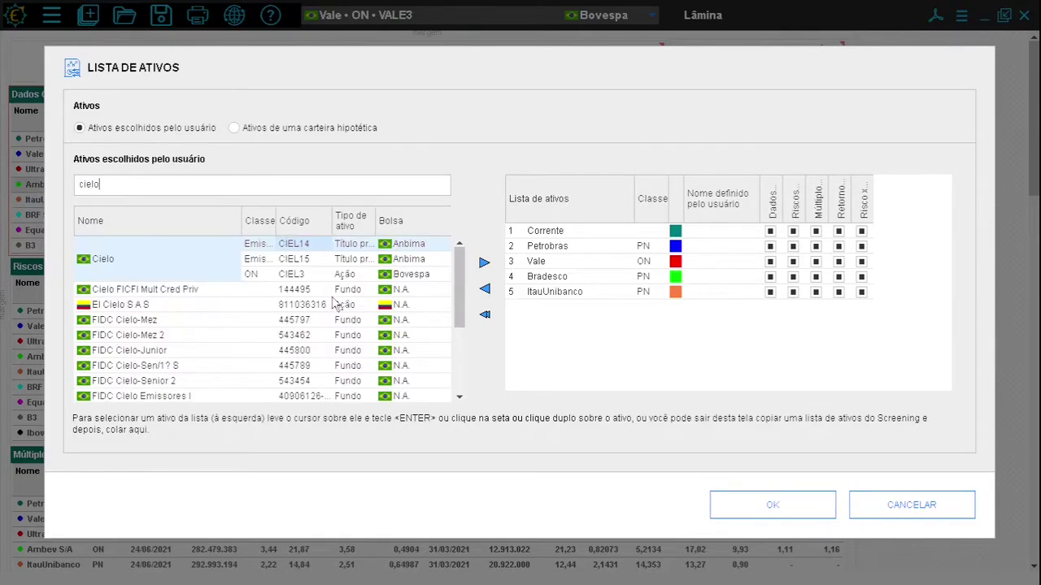
double_click(301, 277)
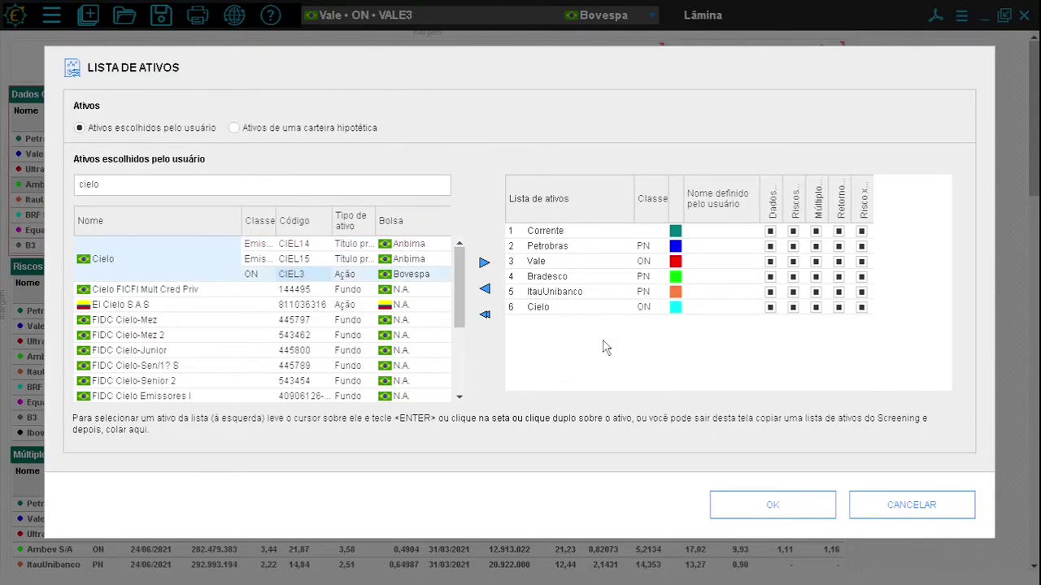
left_click(772, 507)
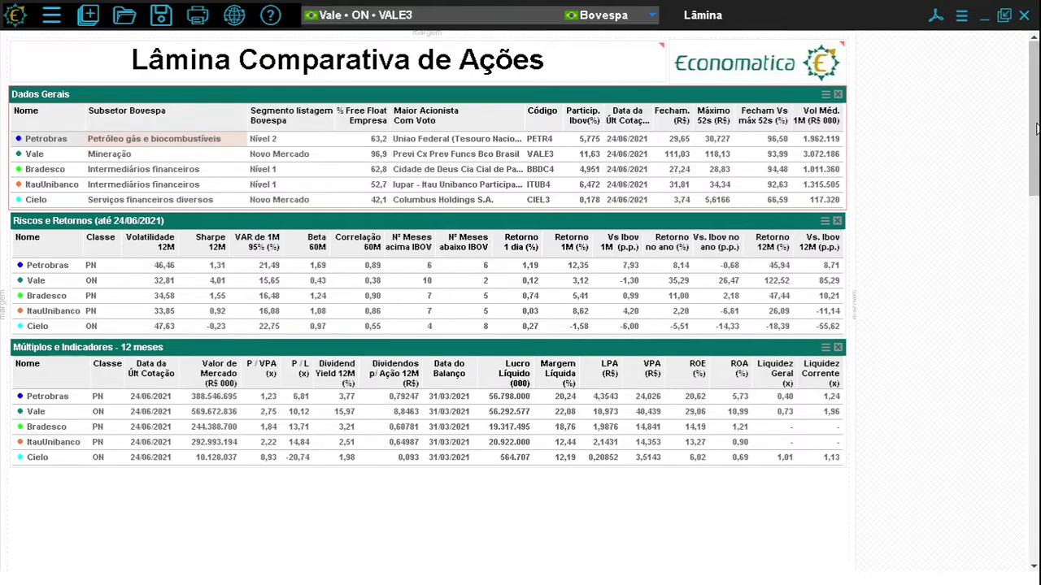
Step: Review the comparative sheet's tables and accumulated return chart for the chosen assets
scroll(1036, 128, "down", 2)
left_click_drag(1036, 140, 1036, 166)
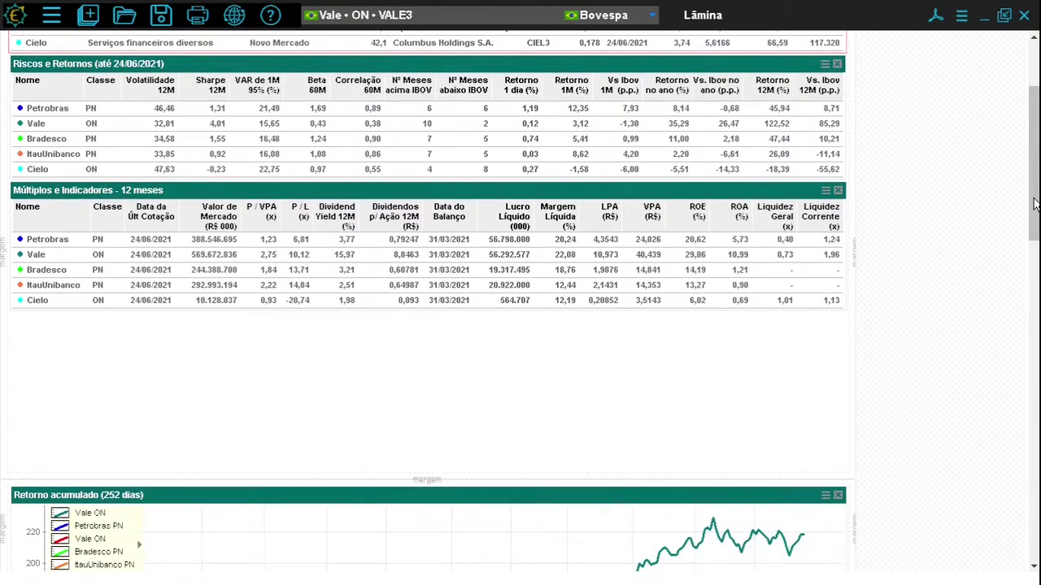
scroll(1034, 203, "down", 8)
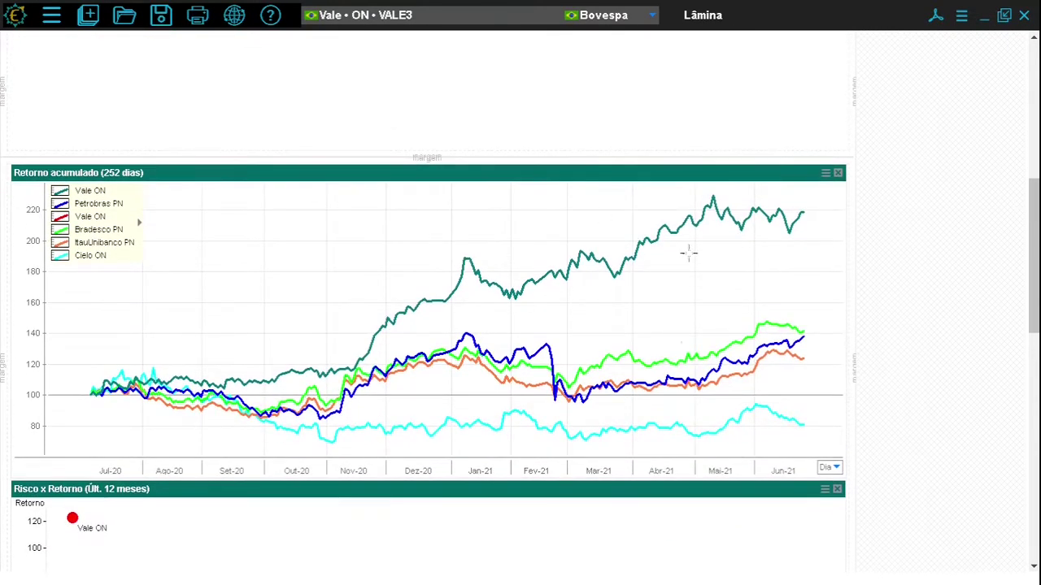
left_click_drag(1034, 213, 1035, 54)
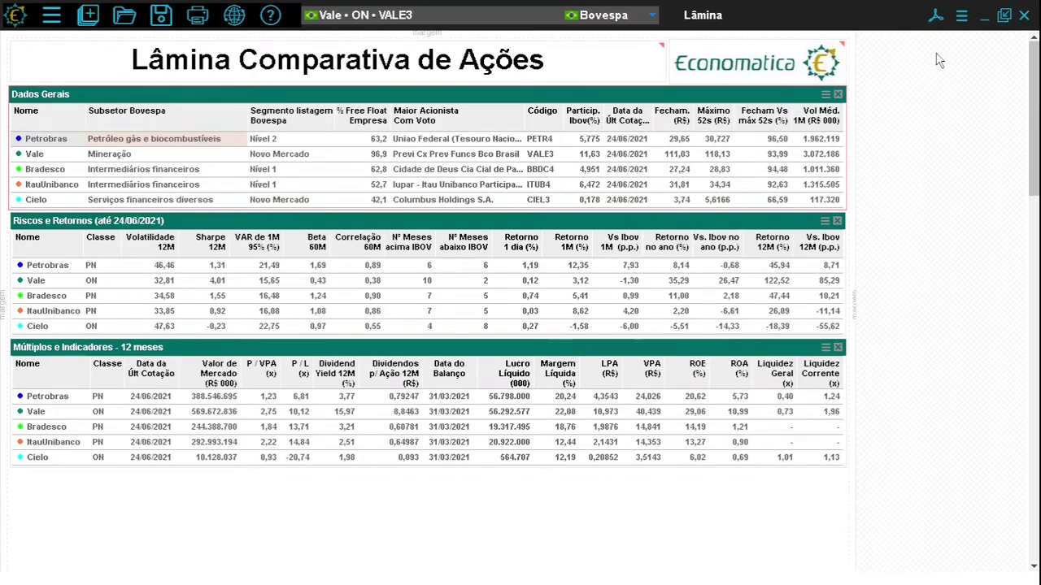
Step: Review the types of synchronized and non-synchronized subwindows that can be added to the comparative sheet
left_click(962, 18)
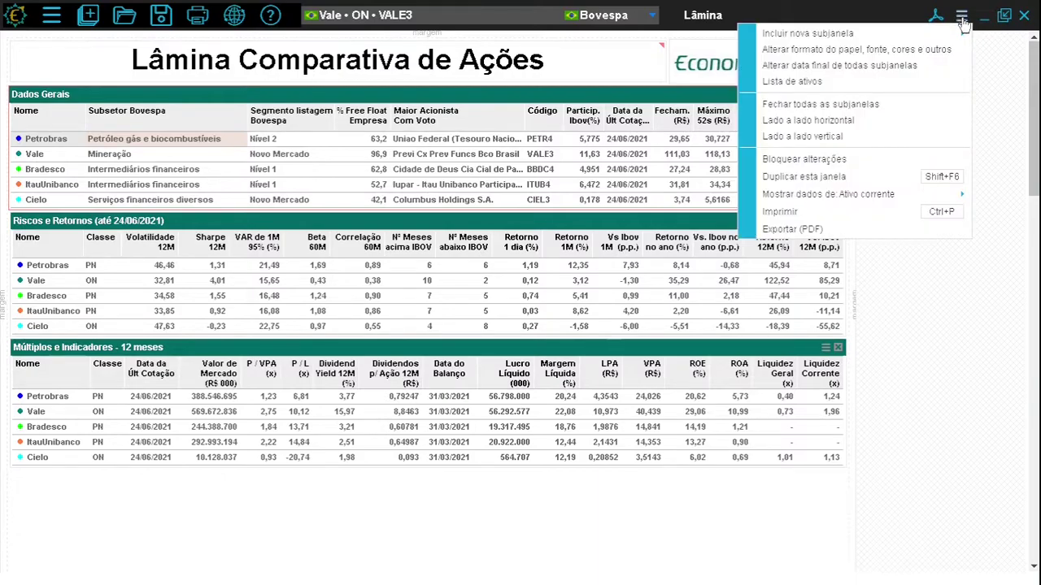
mouse_move(913, 37)
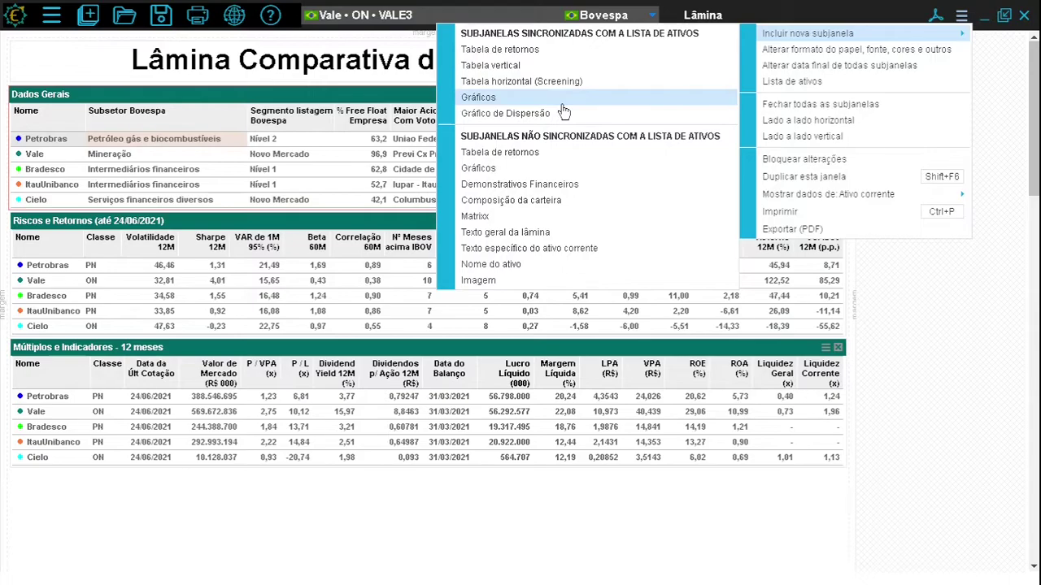
left_click(781, 267)
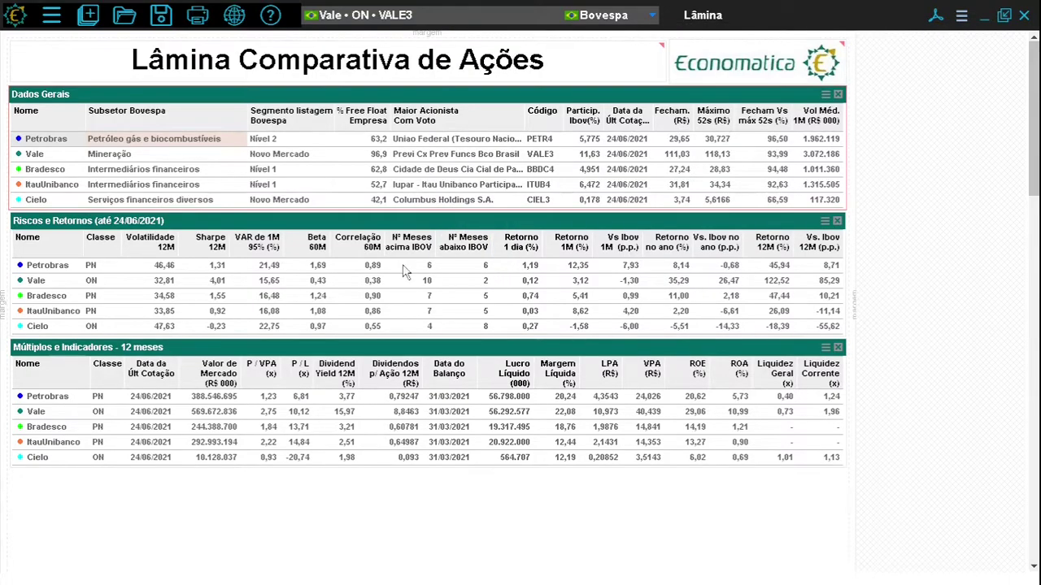
Step: Review the advanced parameters of the Sharpe 12M column, including dates, risk free, currency, decimals and tolerance
right_click(194, 250)
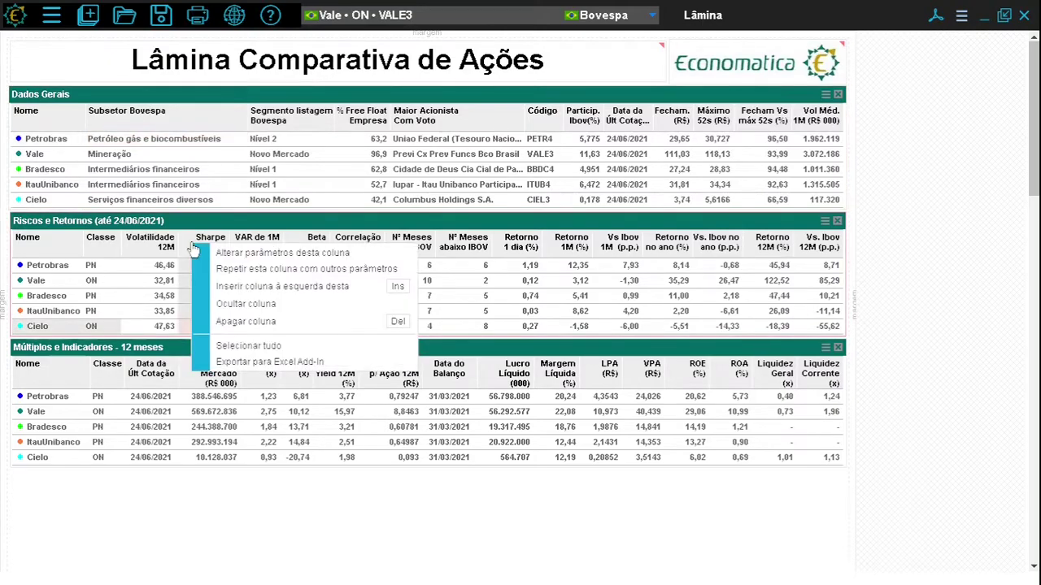
left_click(254, 257)
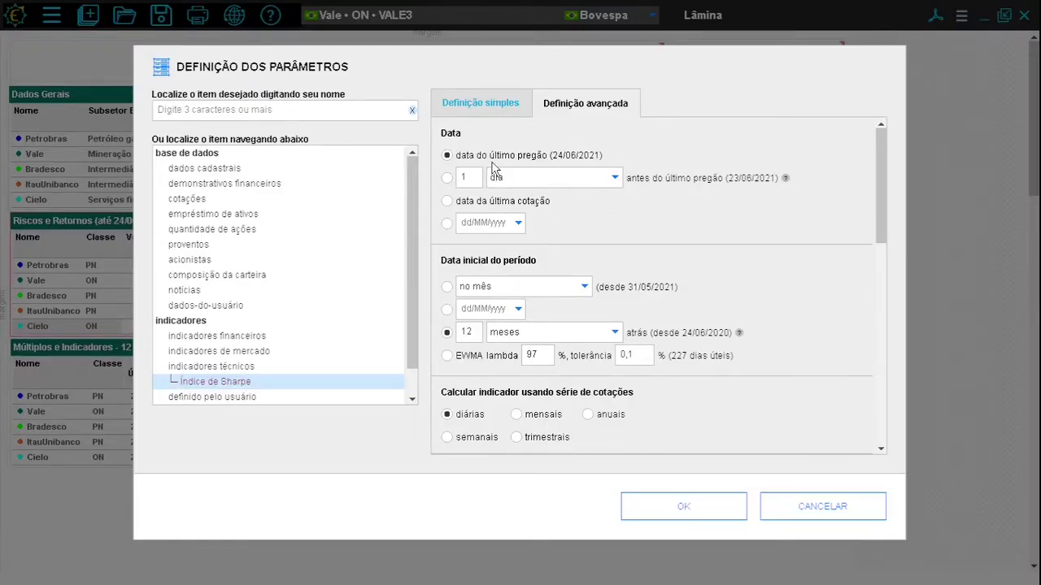
scroll(879, 153, "down", 3)
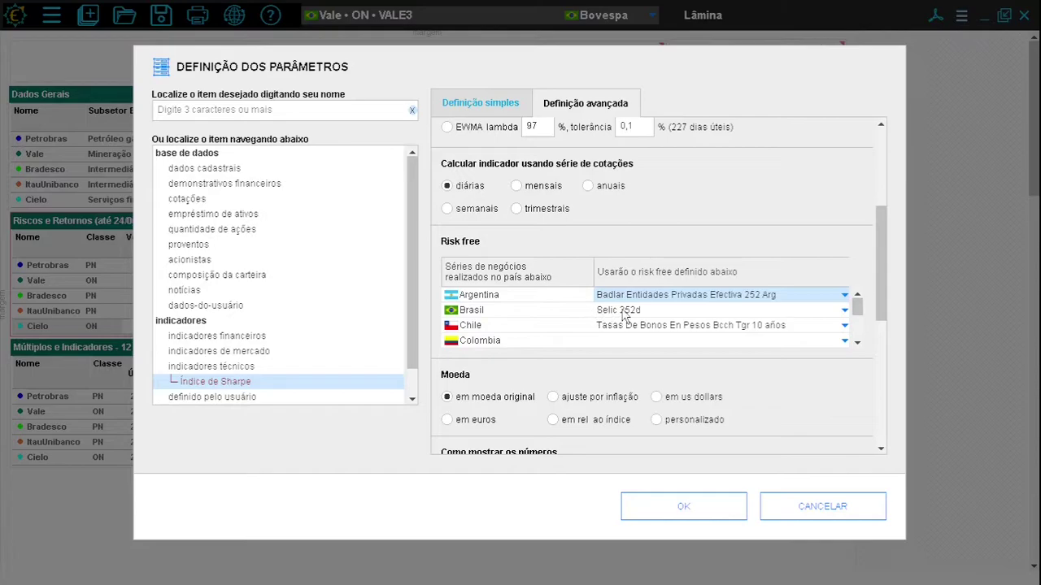
left_click_drag(883, 251, 879, 301)
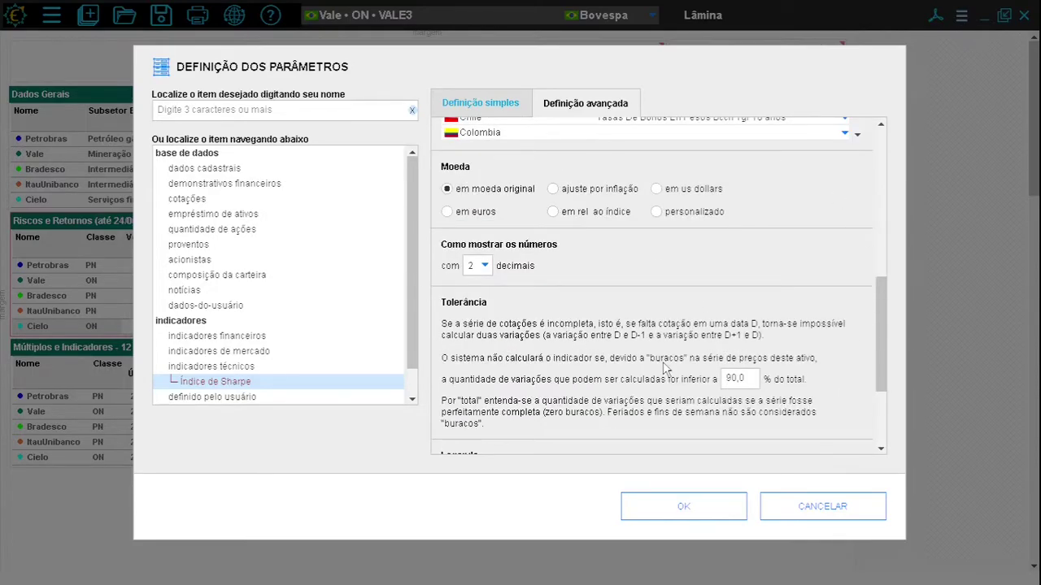
left_click(683, 505)
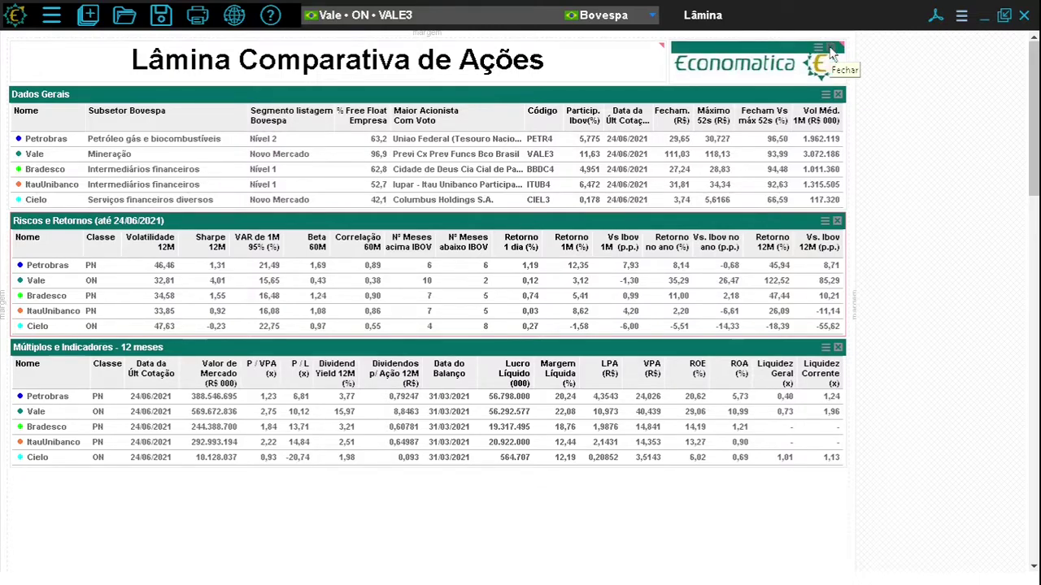
Step: Remove the Economatica logo subwindow from the comparative sheet
left_click(831, 50)
Step: Set the initial date of the Retorno acumulado chart to 6 months back
left_click_drag(1034, 84, 1035, 219)
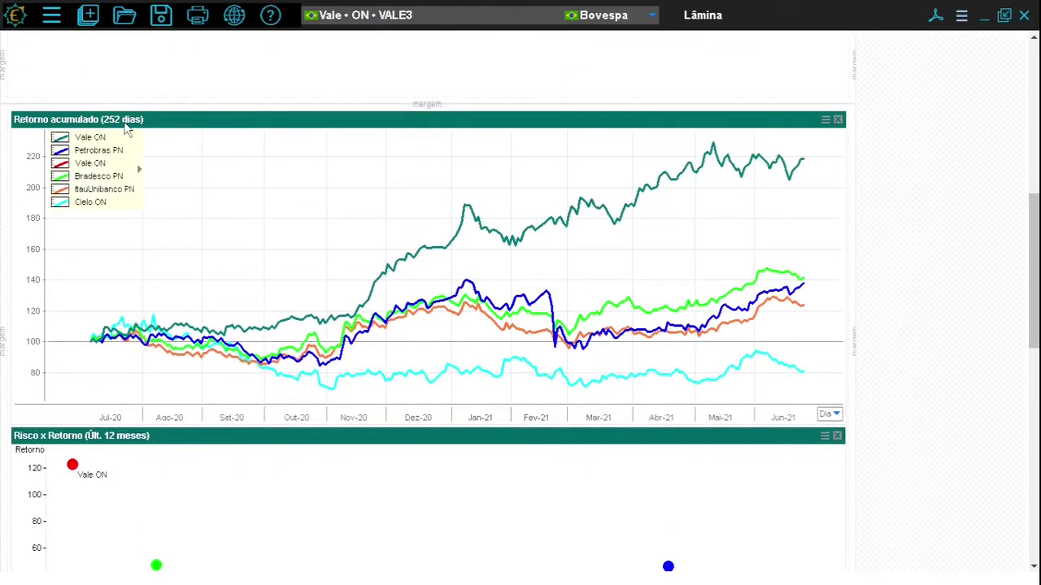
left_click(826, 123)
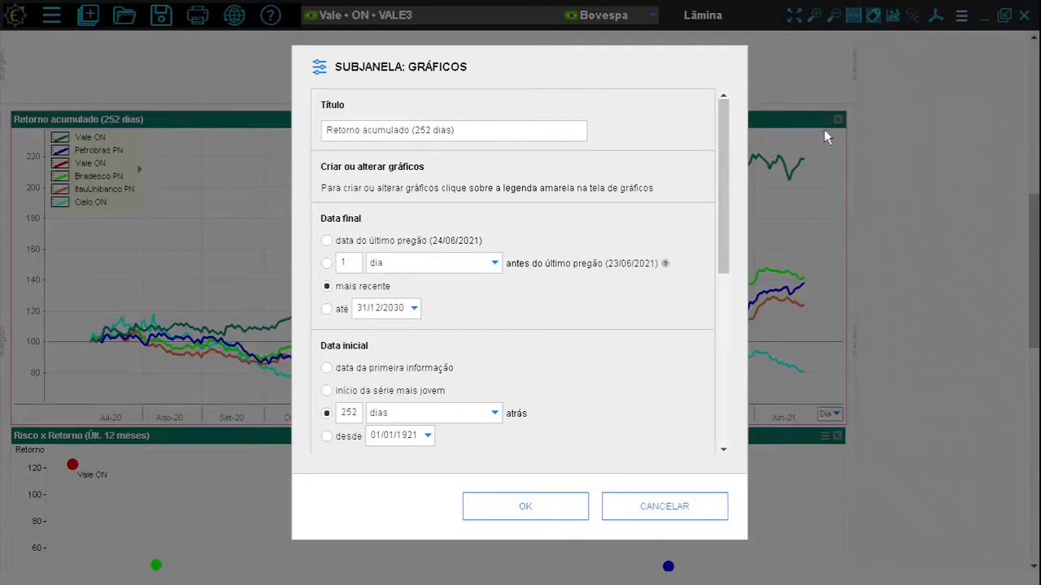
left_click_drag(359, 412, 271, 439)
type("6")
left_click(484, 415)
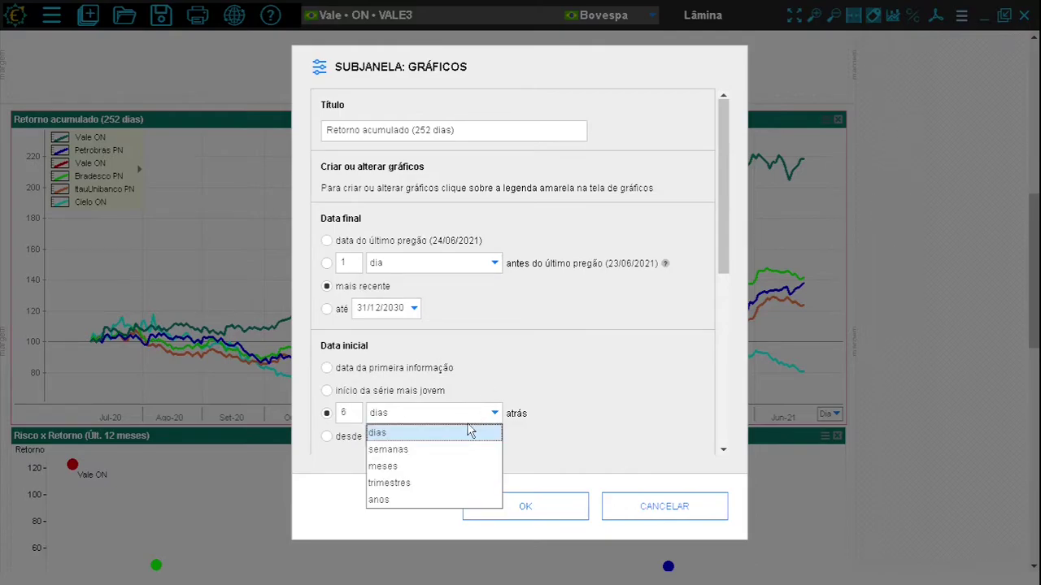
left_click(439, 465)
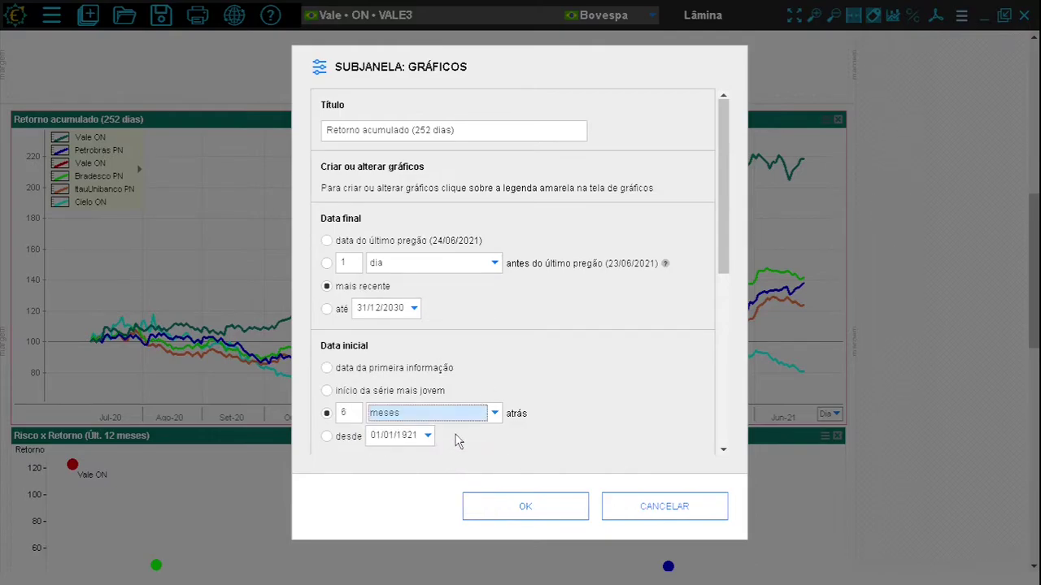
left_click(525, 507)
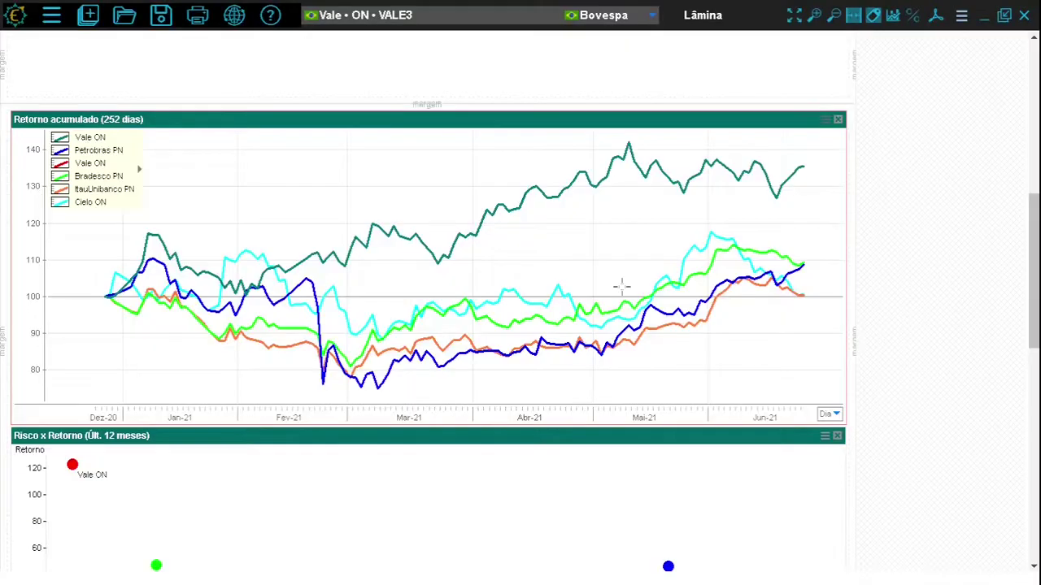
Step: Shorten the accumulated return chart's title to Retorno acumulado
left_click(824, 121)
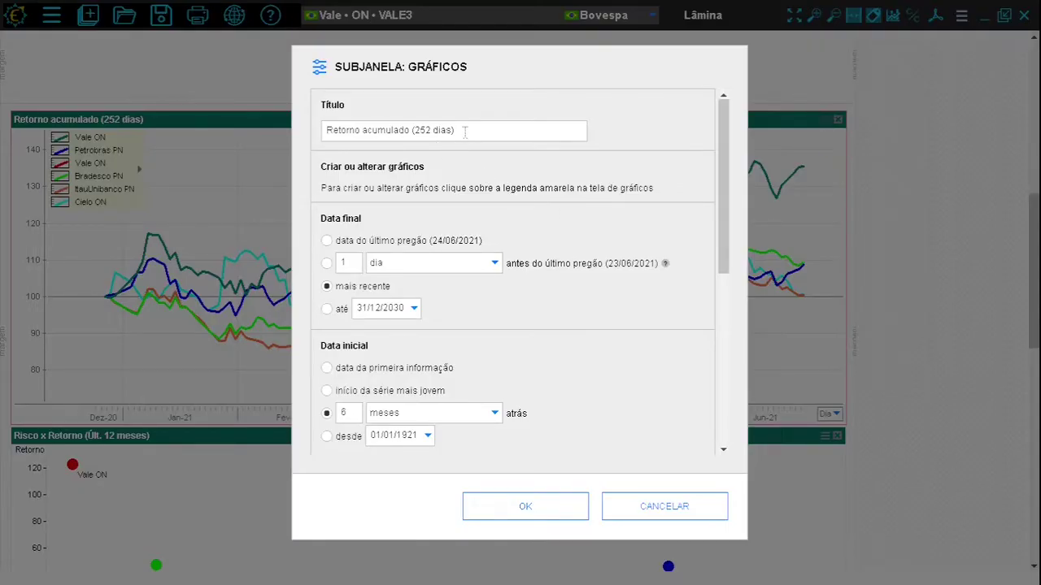
left_click_drag(475, 130, 413, 124)
key("BackSpace")
scroll(723, 163, "down", 6)
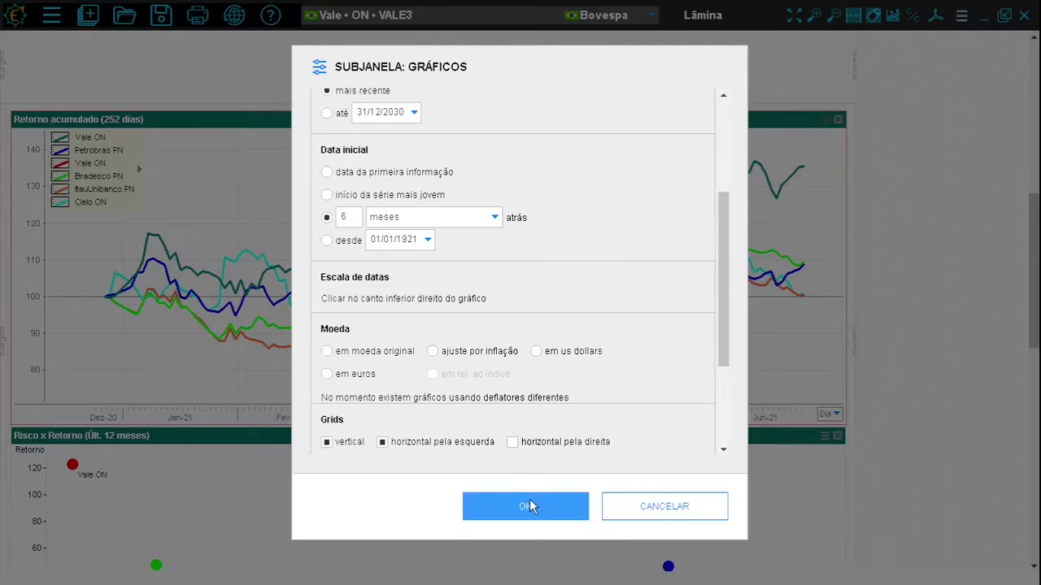
left_click(525, 505)
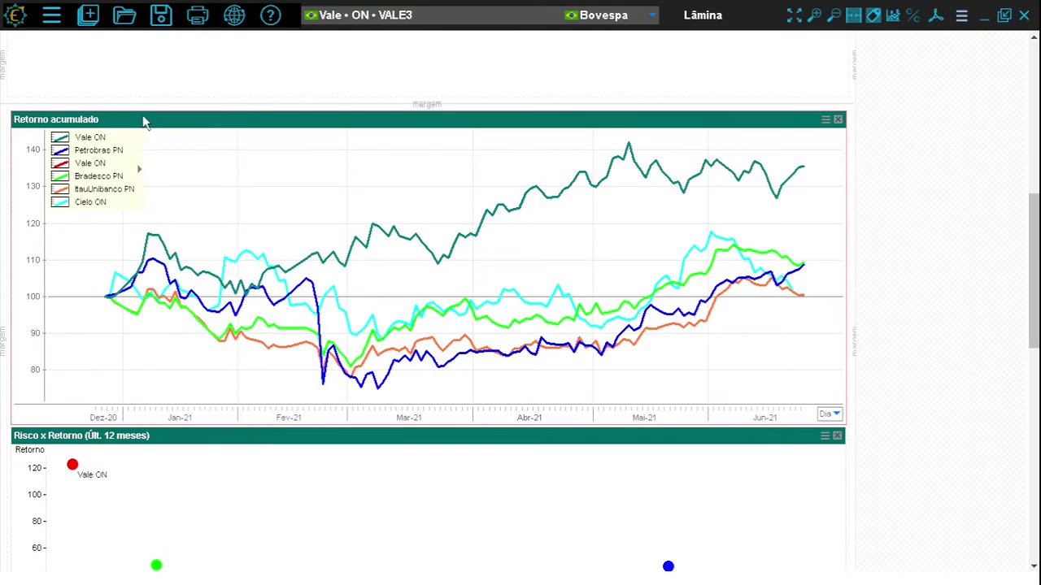
Step: Shorten the title of the Risco x Retorno dispersion chart to Risco x Retorno
scroll(827, 257, "down", 5)
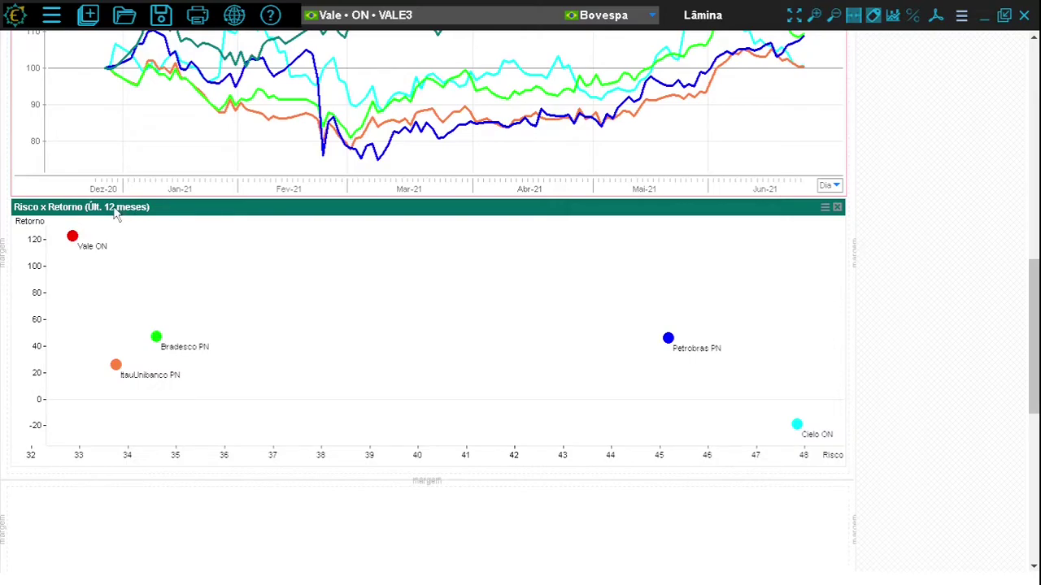
left_click(824, 208)
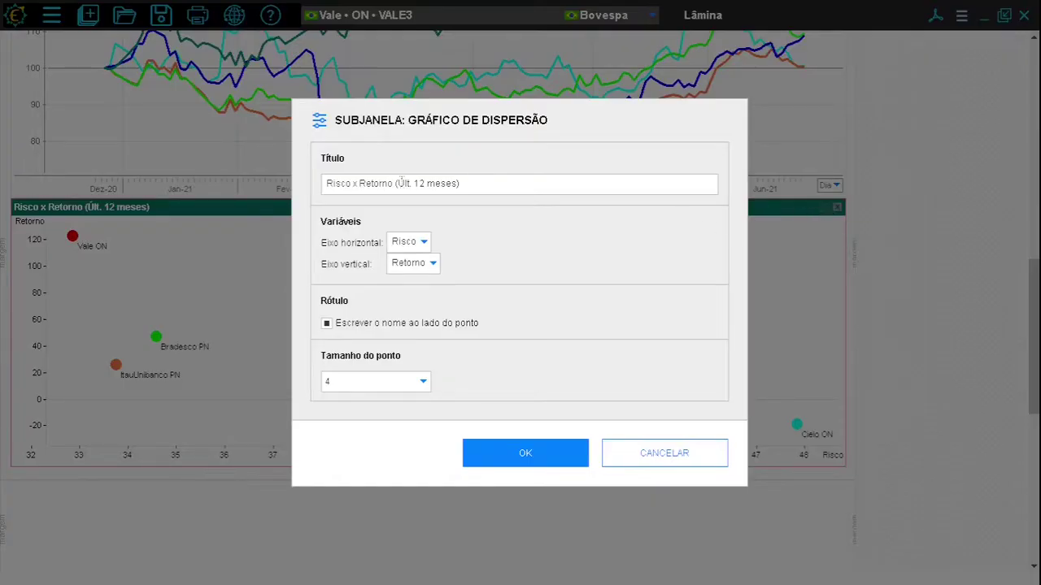
left_click(475, 183)
left_click_drag(459, 182, 400, 183)
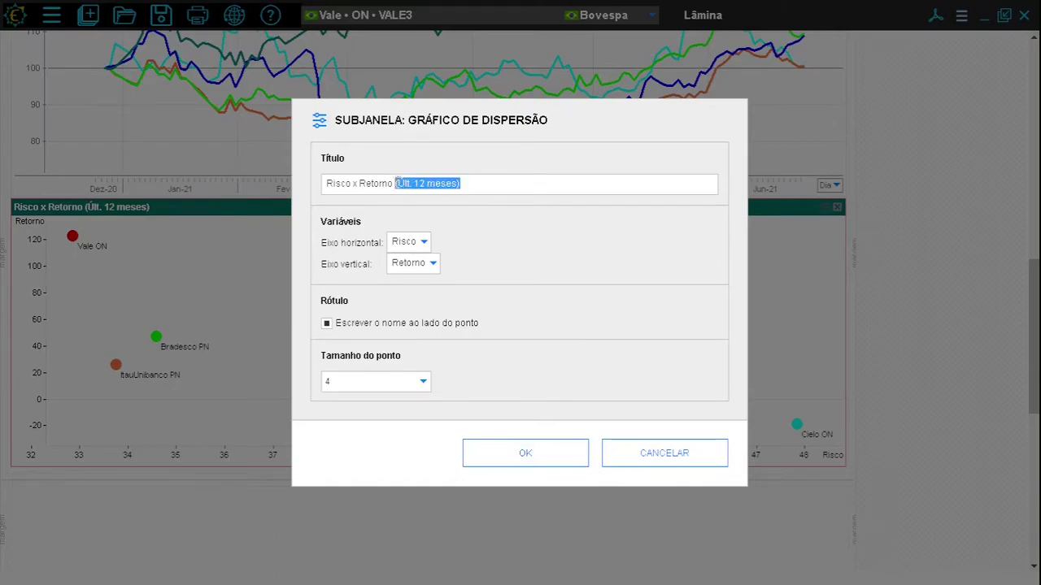
key("BackSpace")
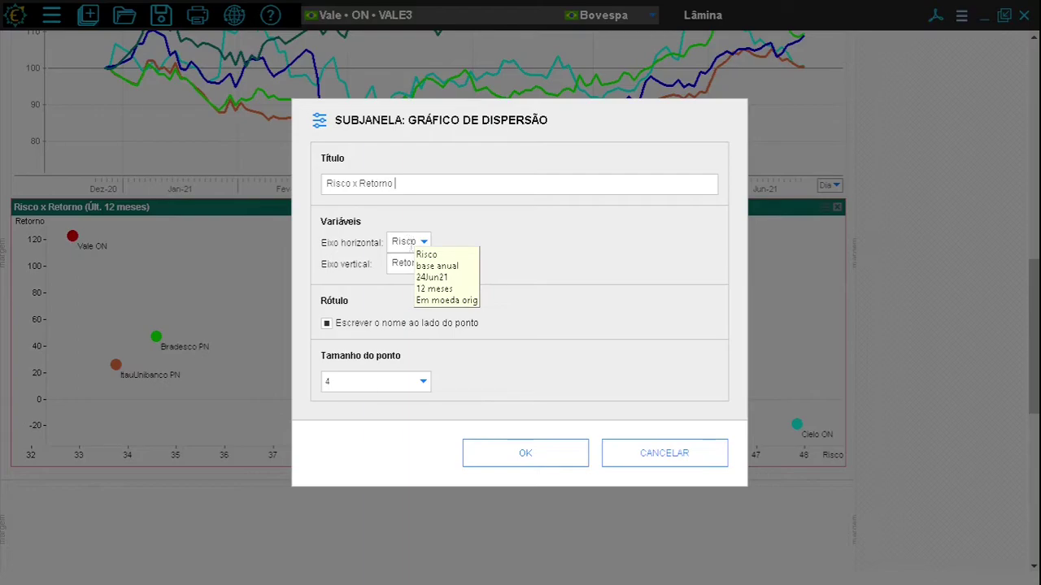
Step: Set the period of the dispersion chart's horizontal Risco variable to 6 months
left_click(423, 243)
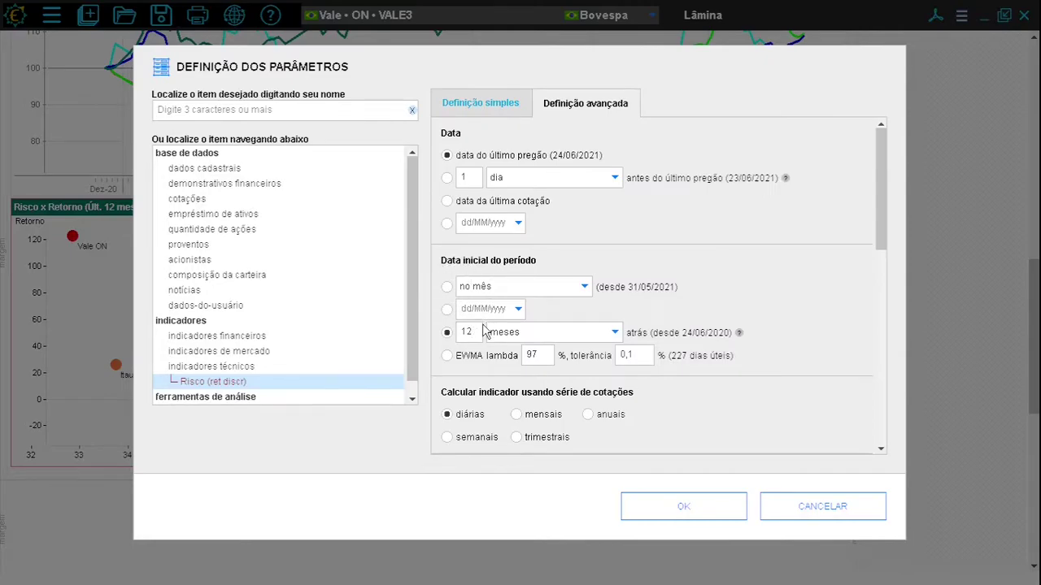
double_click(478, 331)
type("6")
left_click(673, 500)
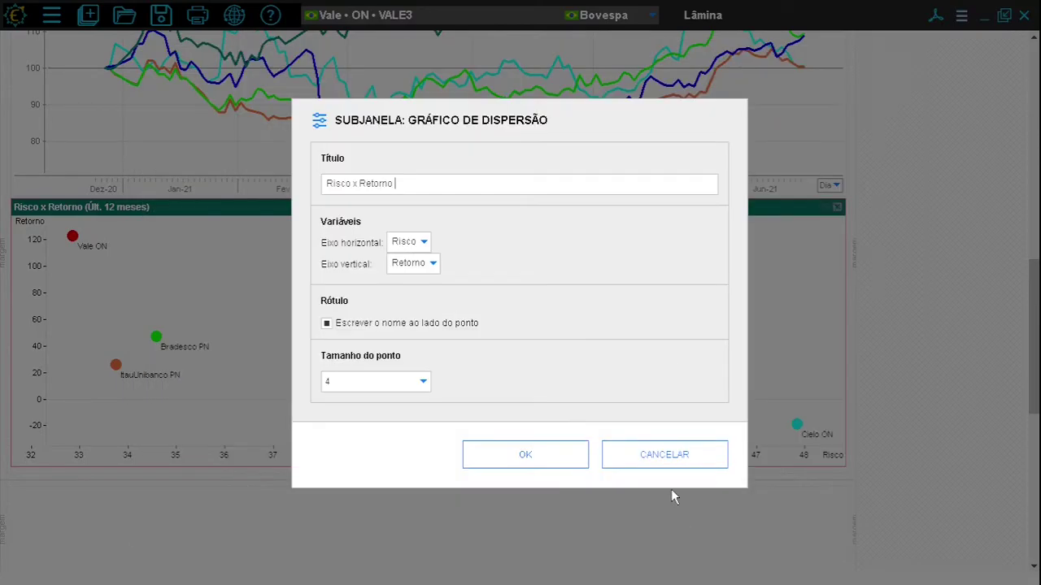
Step: Set the period of the vertical Retorno variable to 6 months and apply the dispersion chart's changes
left_click(432, 264)
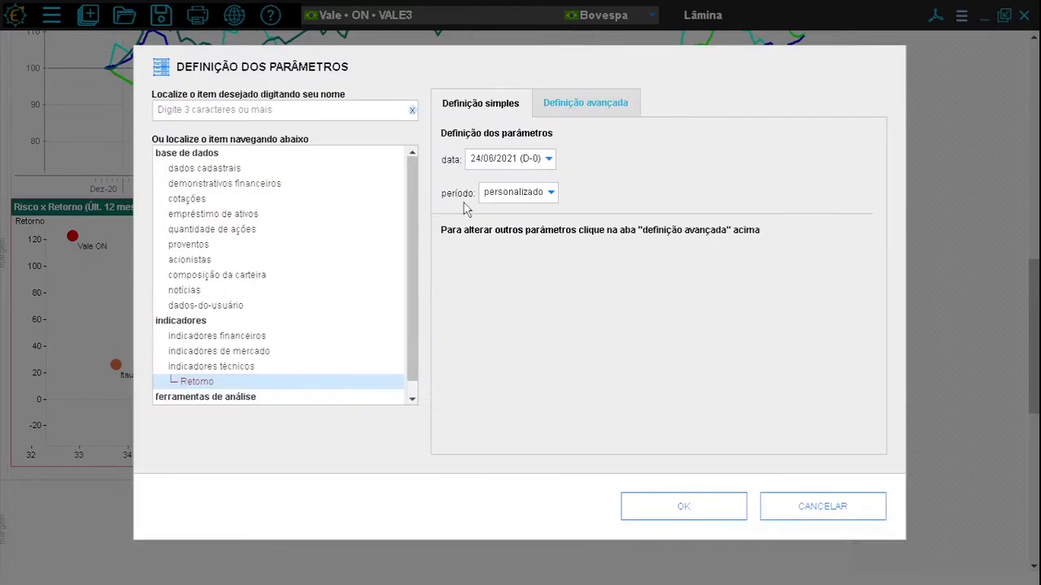
double_click(479, 332)
type("6")
left_click(720, 508)
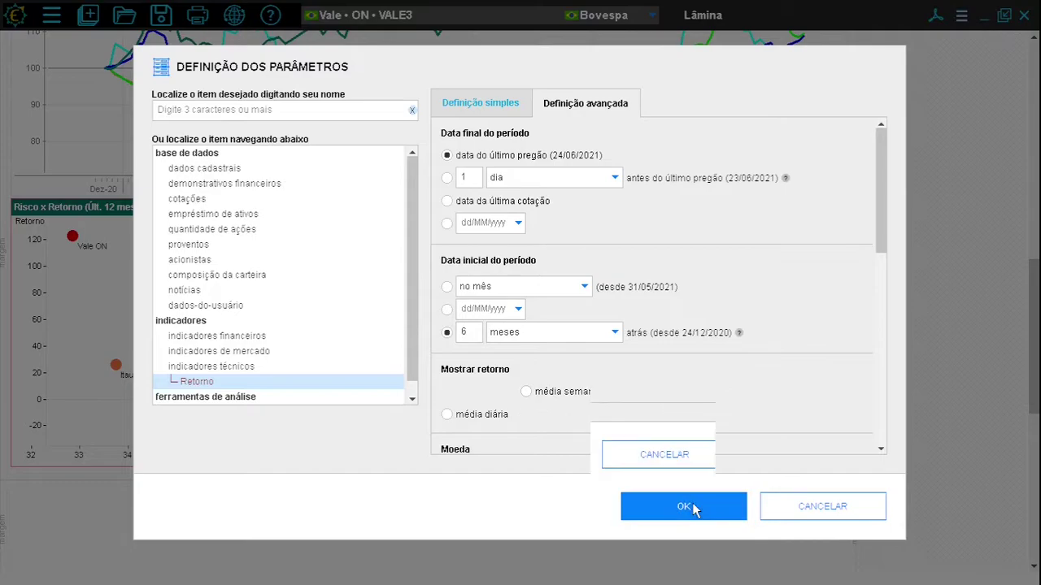
left_click(543, 455)
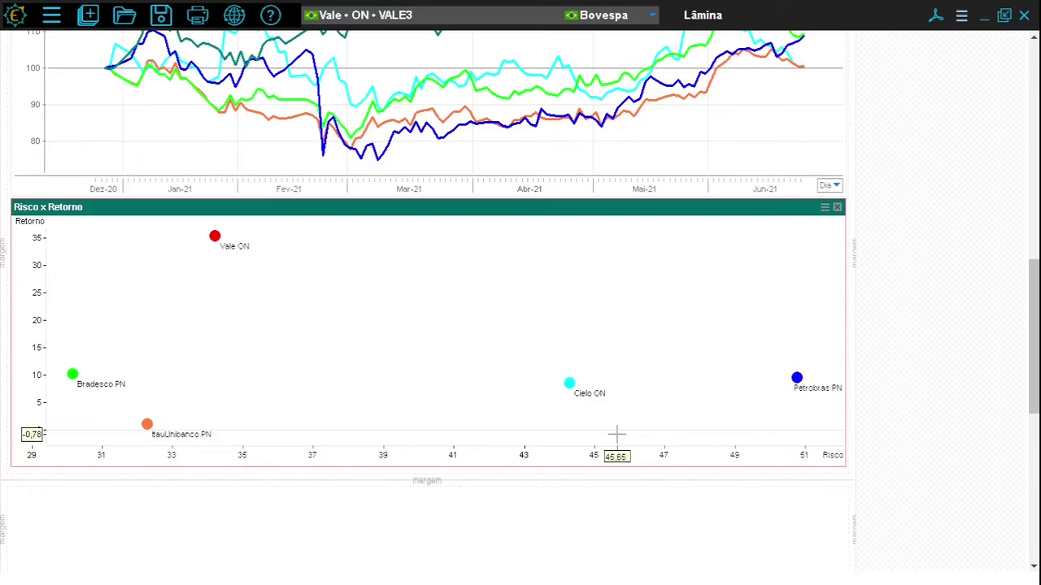
left_click_drag(1029, 297, 1030, 69)
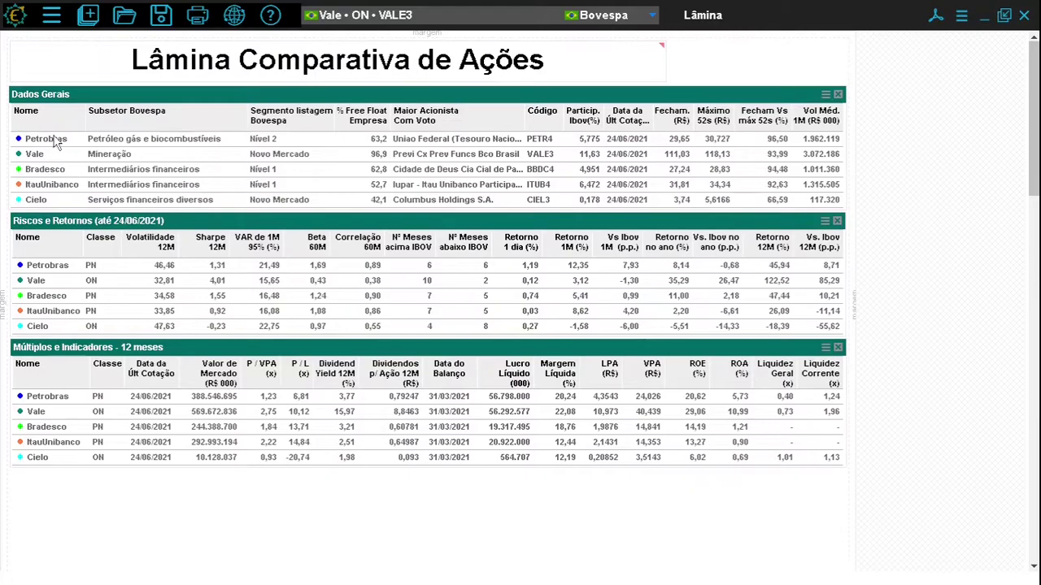
Step: Examine the comparative sheet's list of assets, opening it both for the whole sheet and from an asset name, and leave it unchanged
left_click(962, 18)
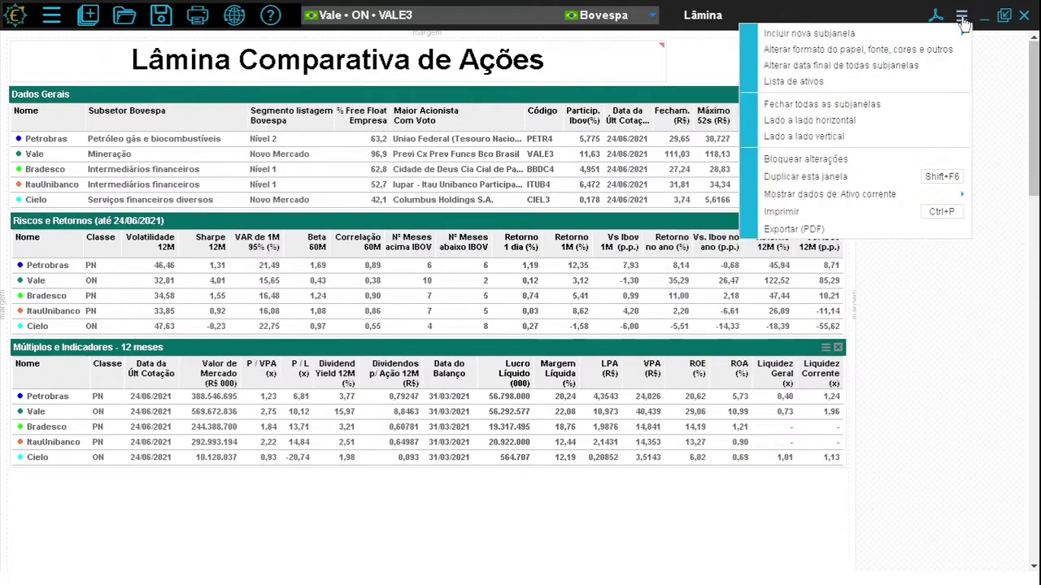
left_click(830, 83)
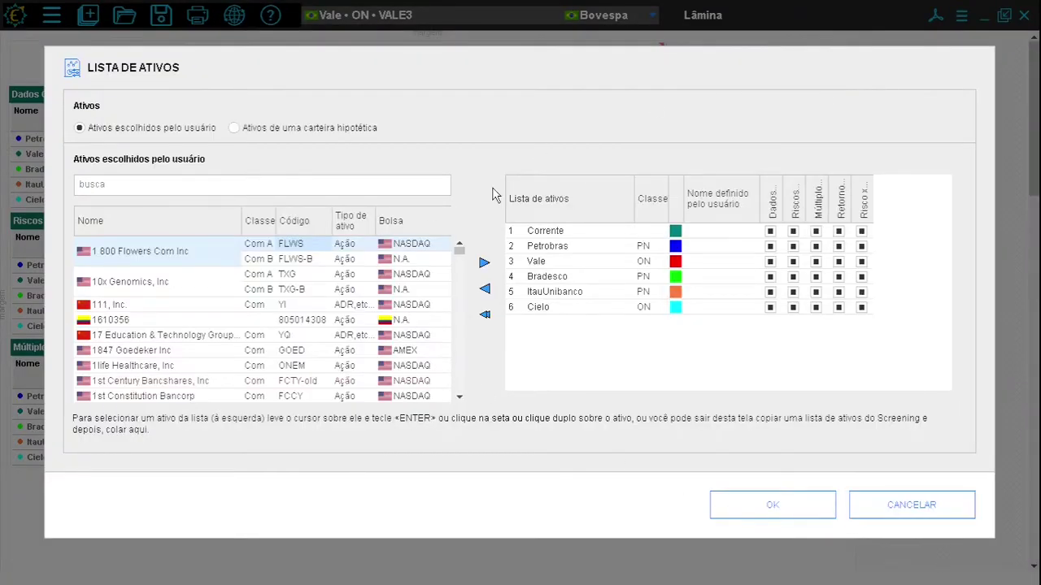
left_click(890, 505)
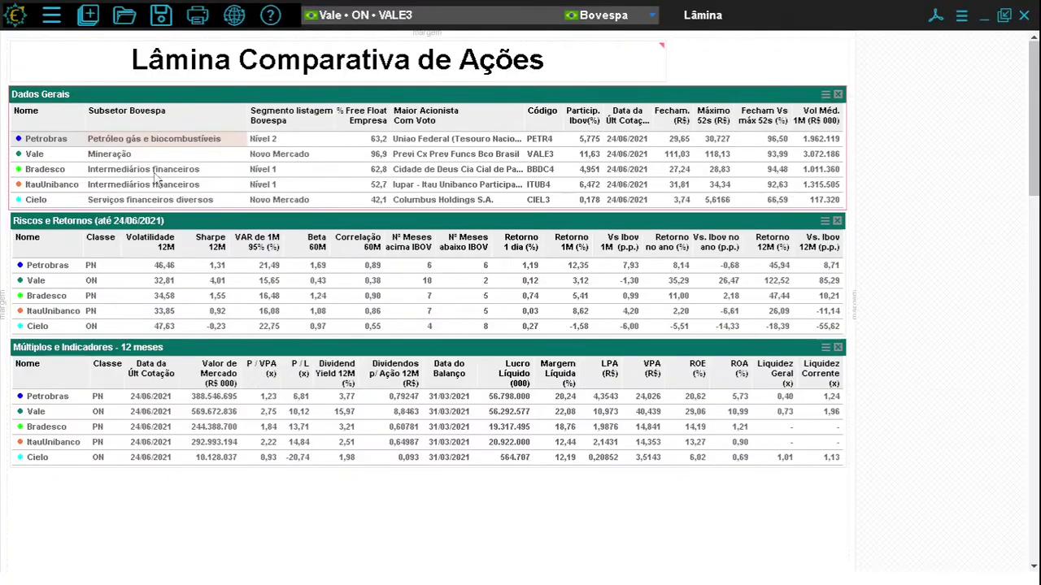
double_click(44, 166)
left_click(895, 504)
left_click(961, 15)
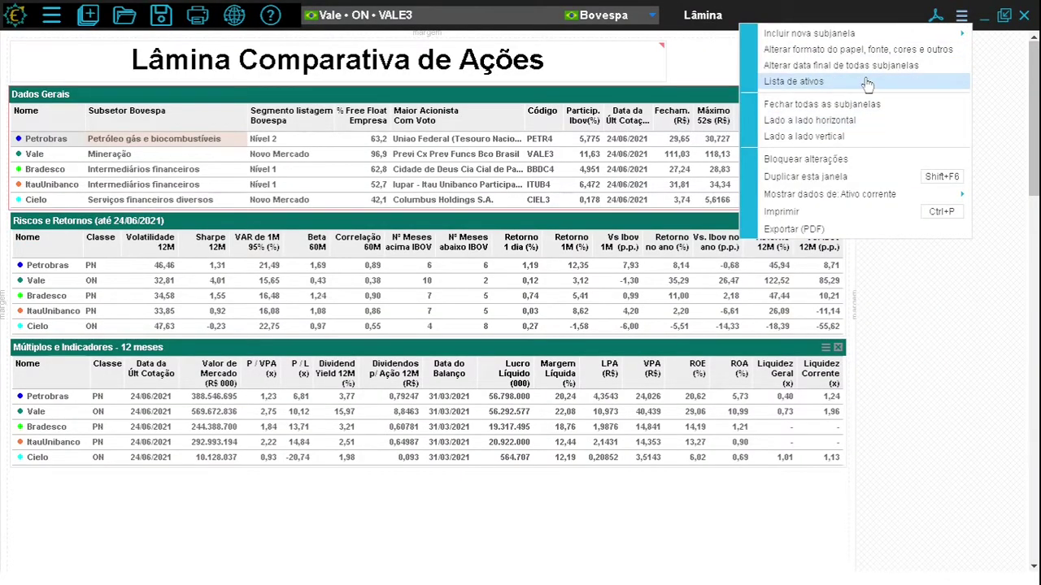
Step: Zoom the Retorno acumulado chart in and out, and return it to the full period view
scroll(387, 227, "down", 10)
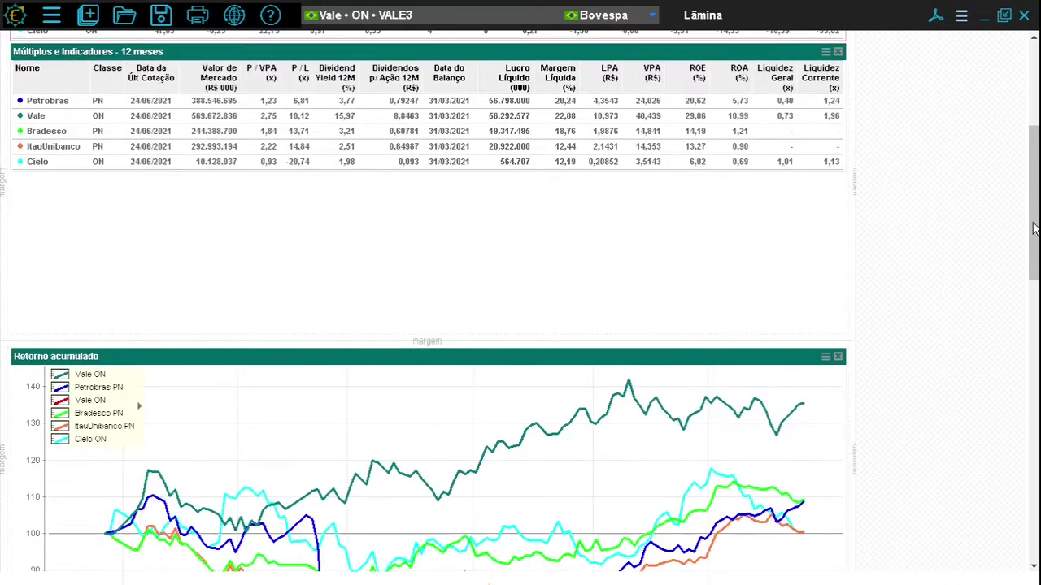
left_click(372, 224)
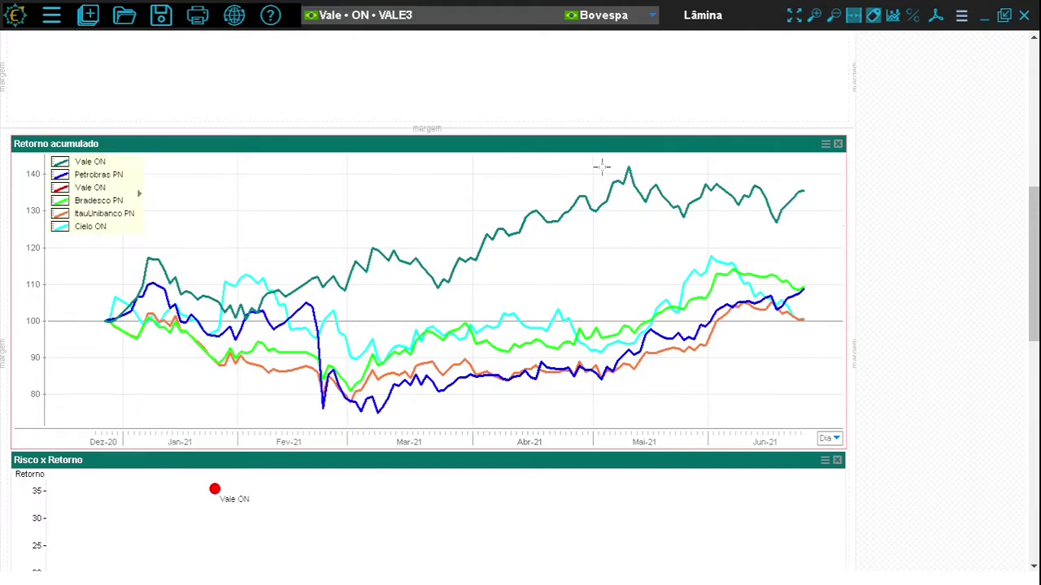
left_click(817, 20)
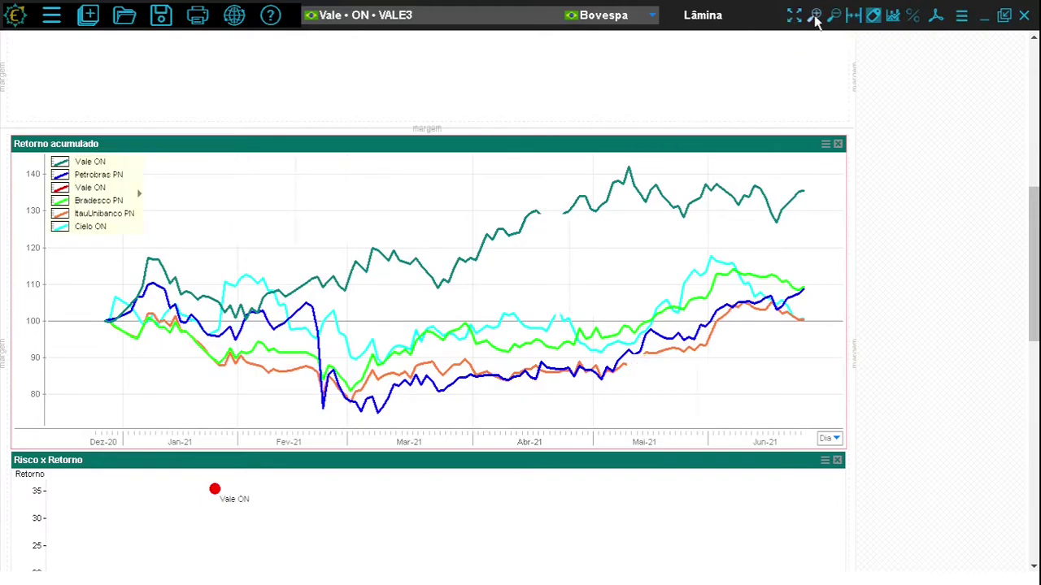
left_click(816, 20)
left_click(833, 21)
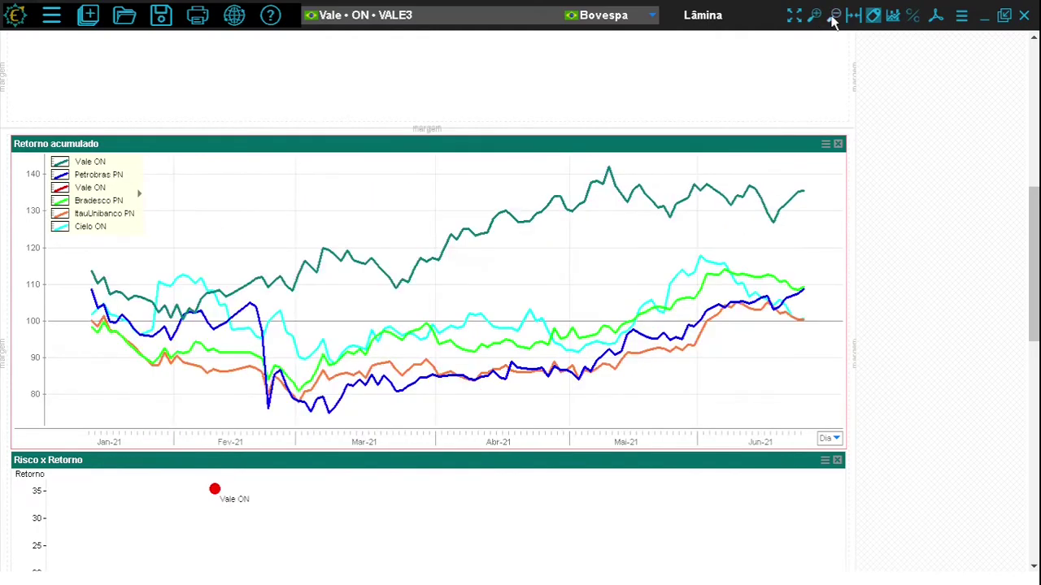
left_click(854, 18)
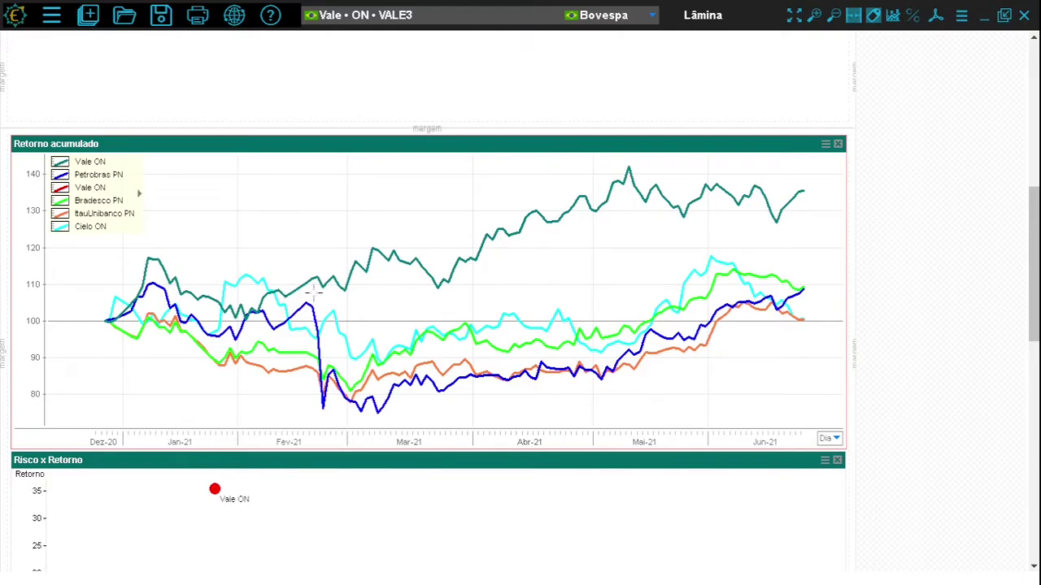
Step: Check the shared and exclusive cloud locations available for saving the sheet and close the dialog without saving
scroll(315, 292, "down", 1)
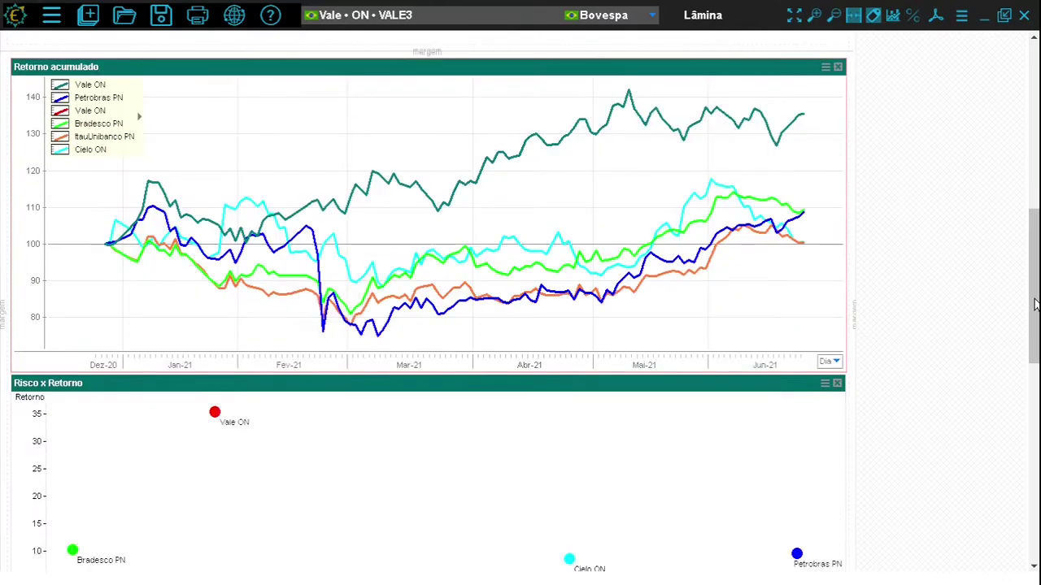
scroll(671, 79, "up", 8)
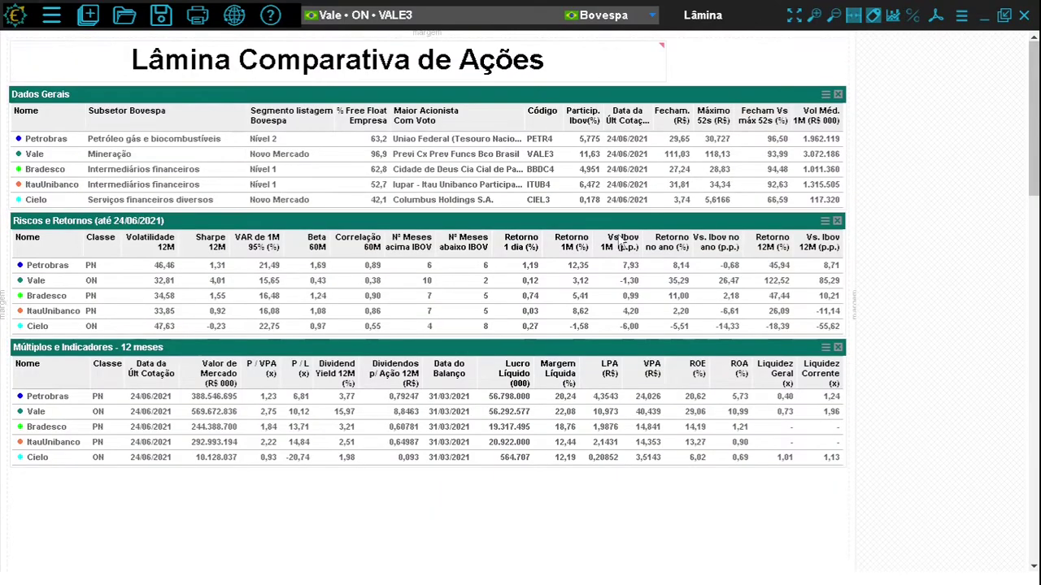
left_click(161, 16)
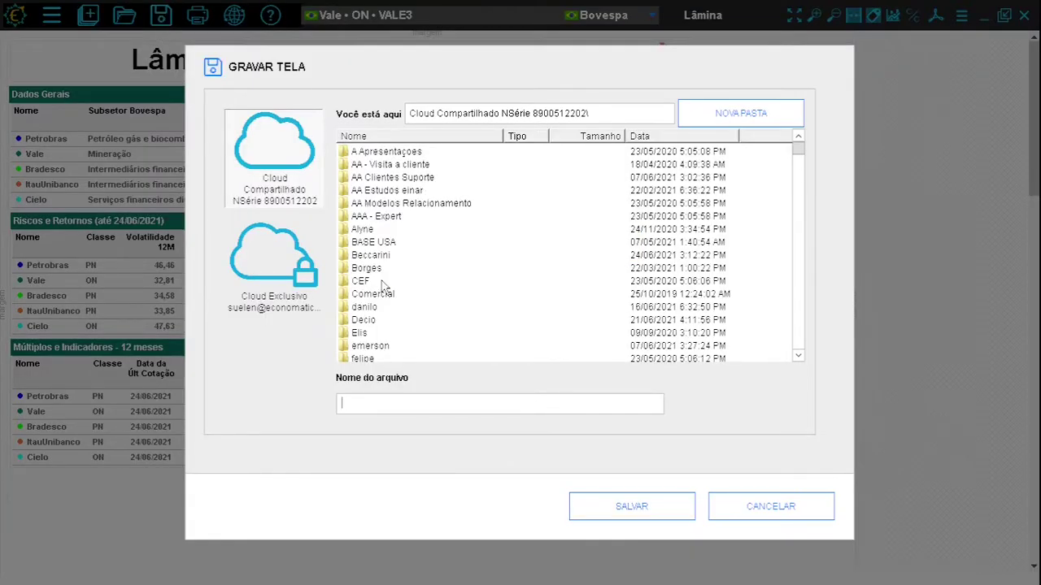
left_click(294, 278)
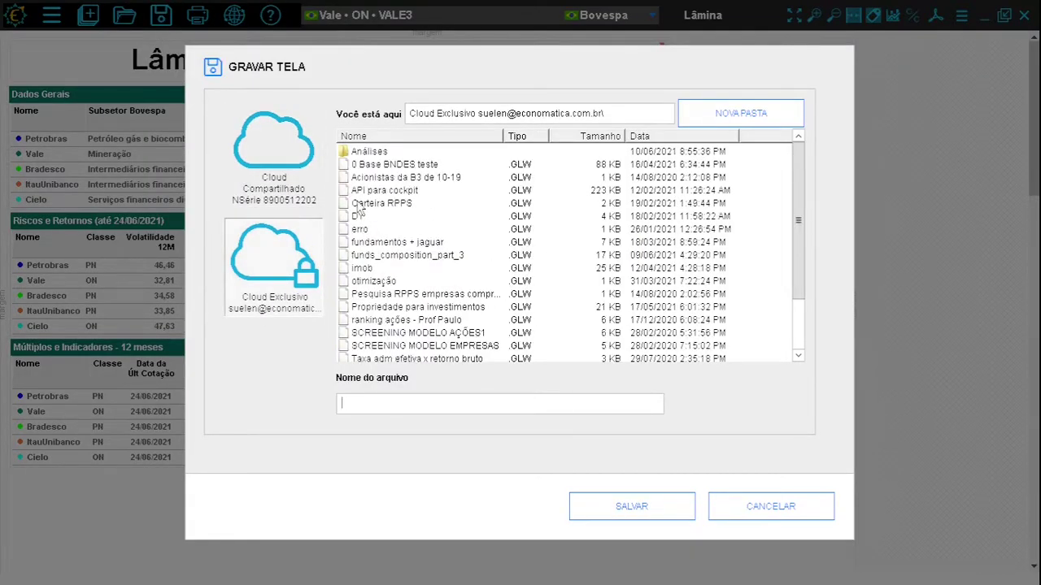
left_click(781, 503)
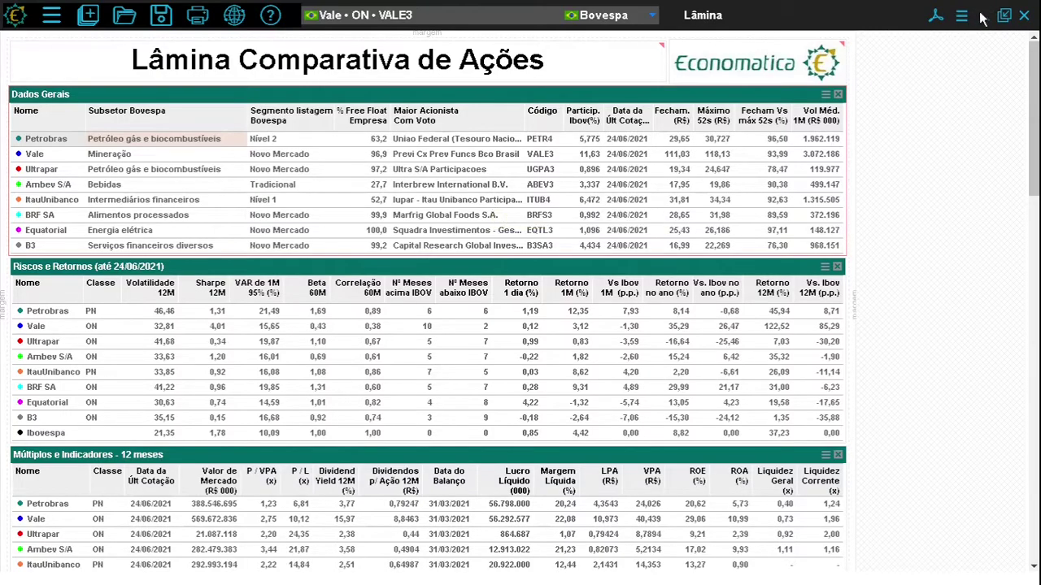
Step: Close the comparative stock sheet and open a blank Lâmina from the pre-formatted screens
left_click(1024, 15)
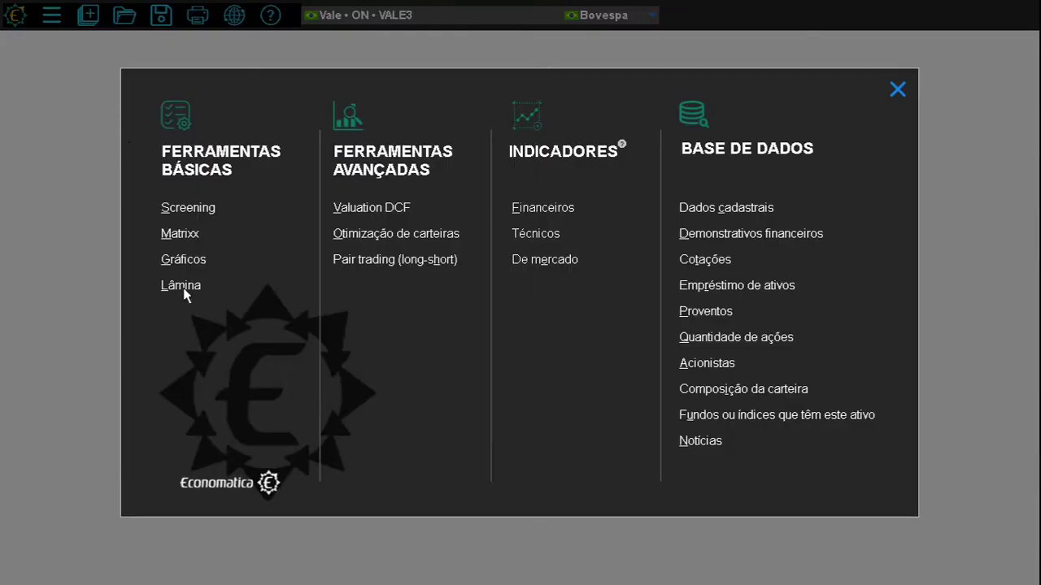
left_click(184, 287)
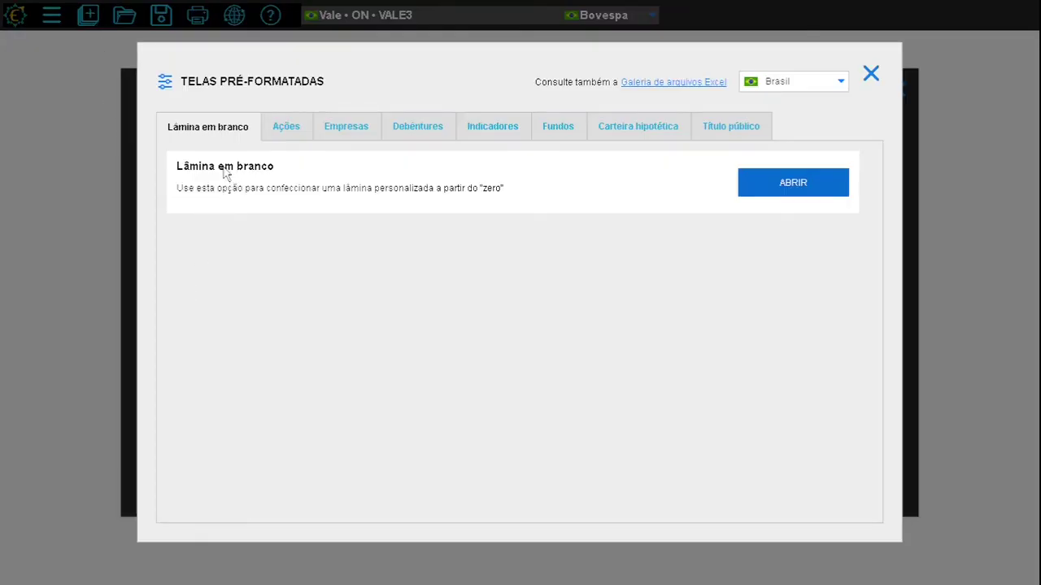
left_click(802, 187)
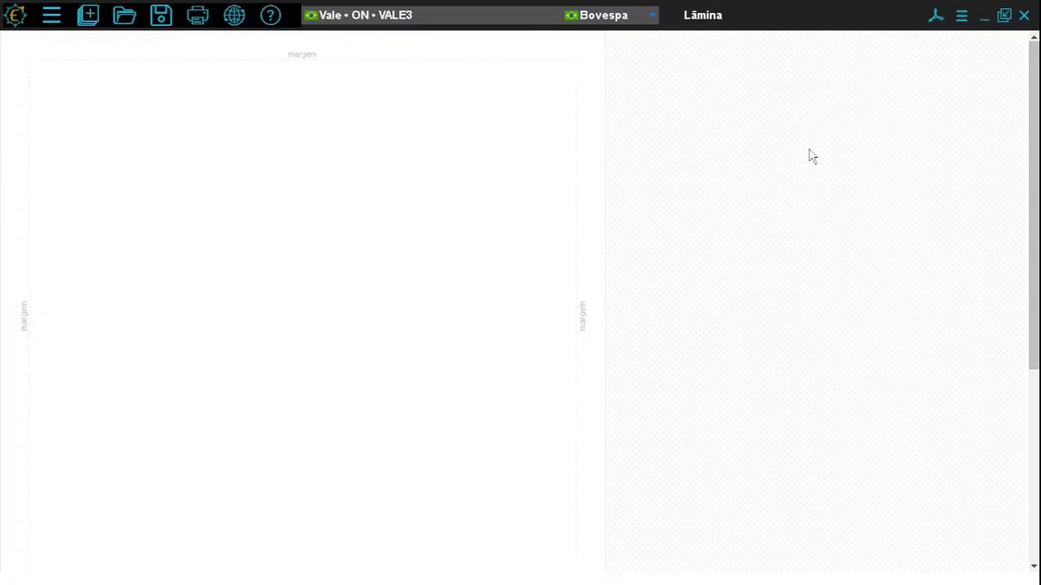
Step: Include a returns table synchronized with the asset list in the blank sheet
left_click(961, 16)
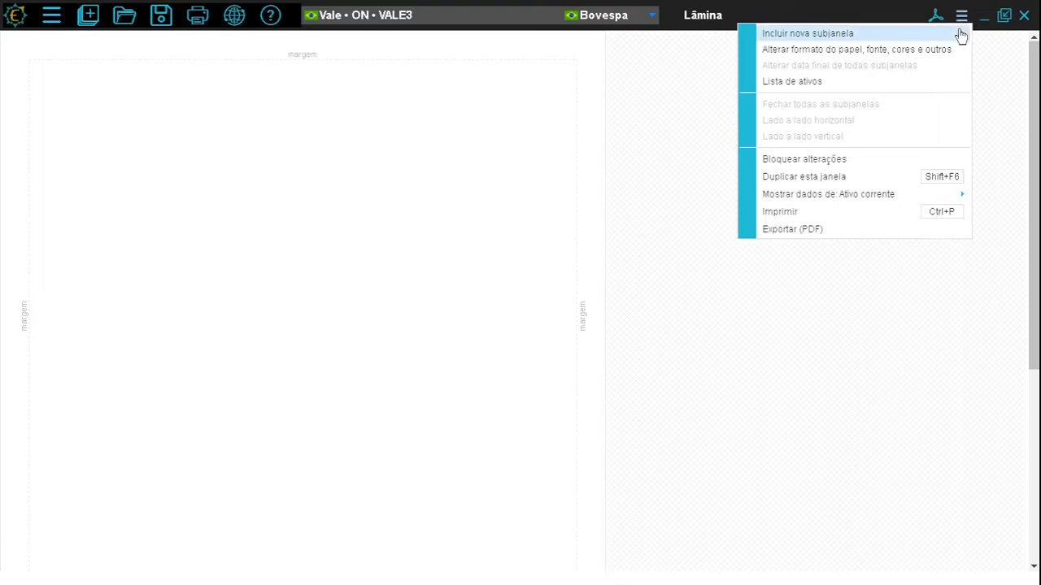
mouse_move(940, 33)
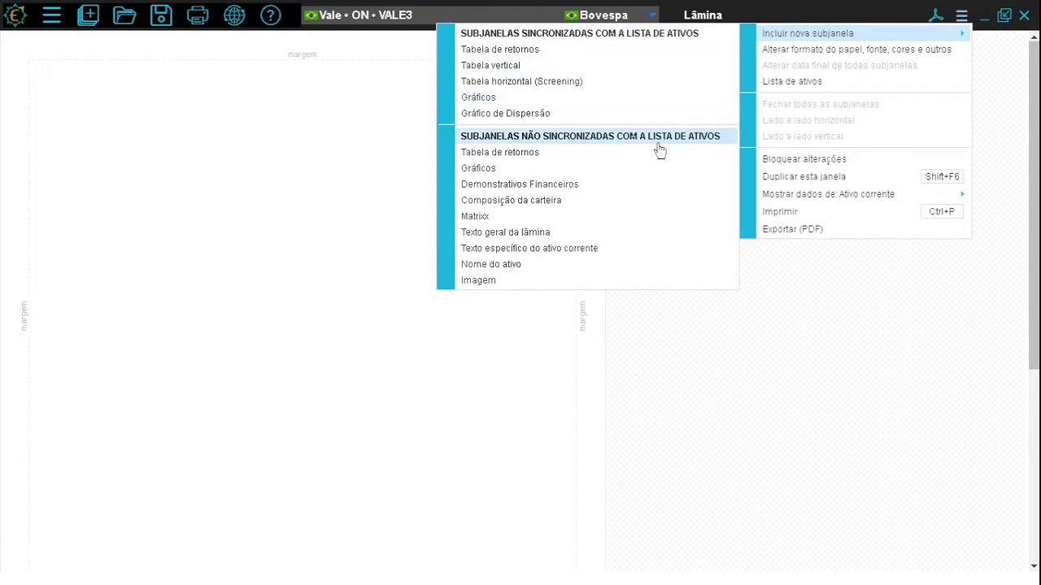
left_click(556, 54)
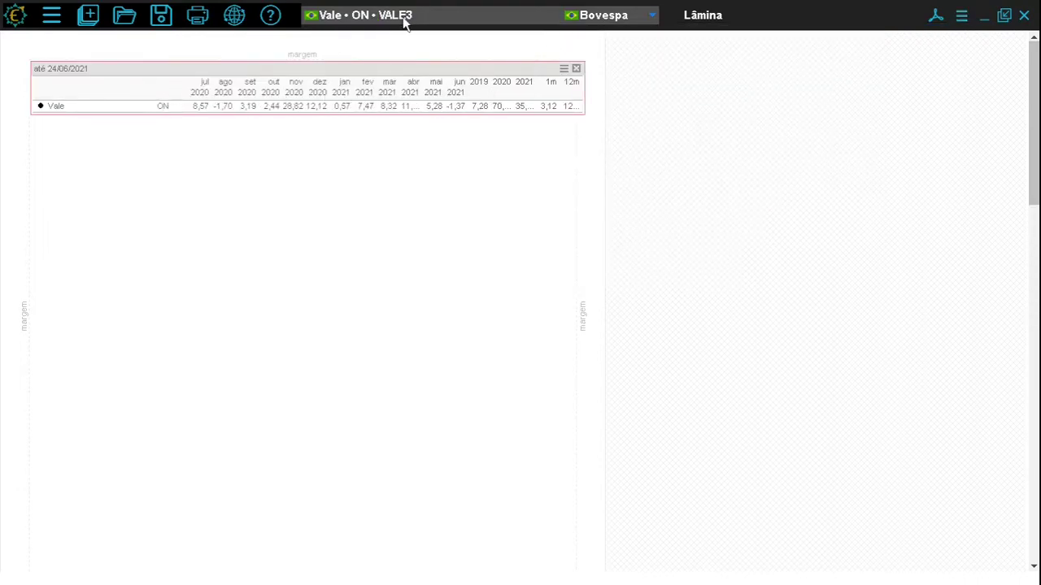
Step: Add Petrobras PN (PETR4), Ibovespa and the accumulated CDI to the sheet's list of assets
double_click(70, 109)
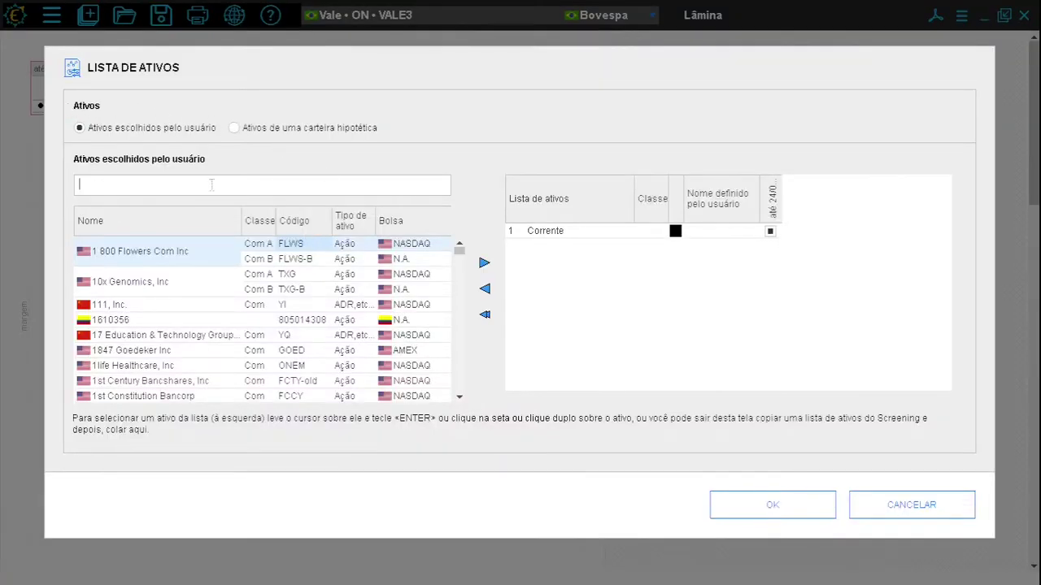
type("petr")
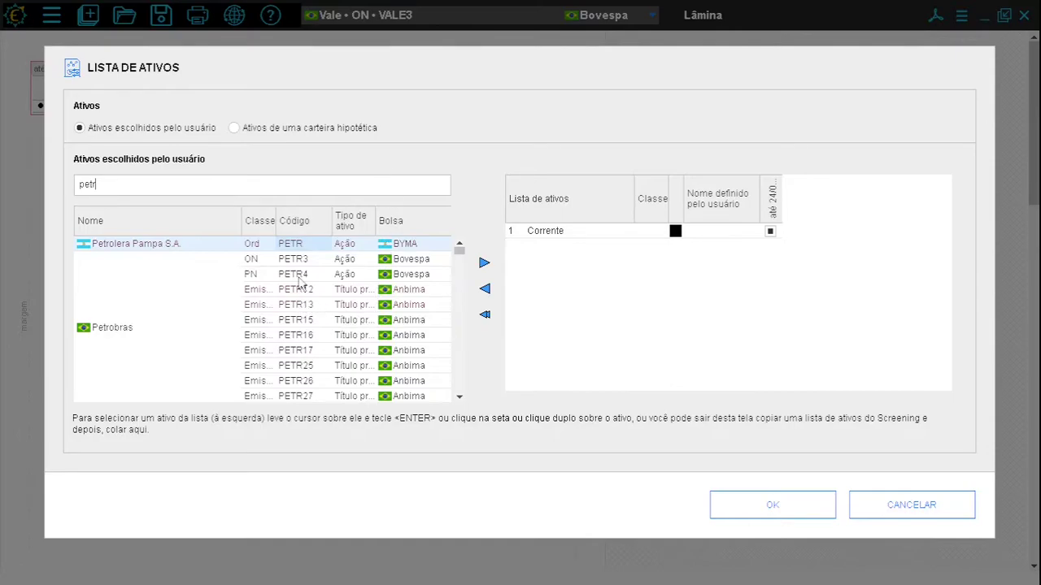
double_click(303, 283)
type("ibovespa")
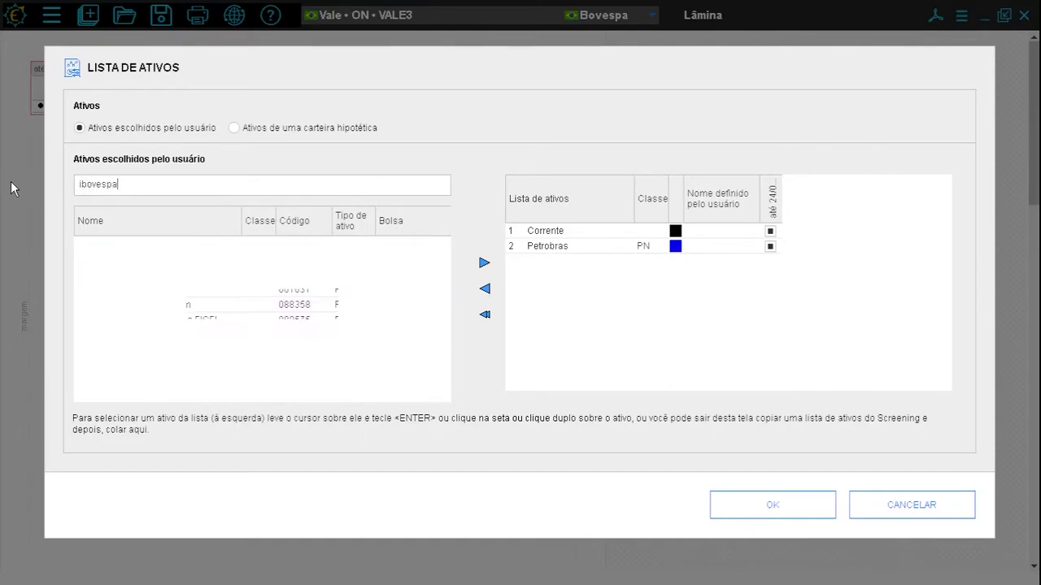
key("Return")
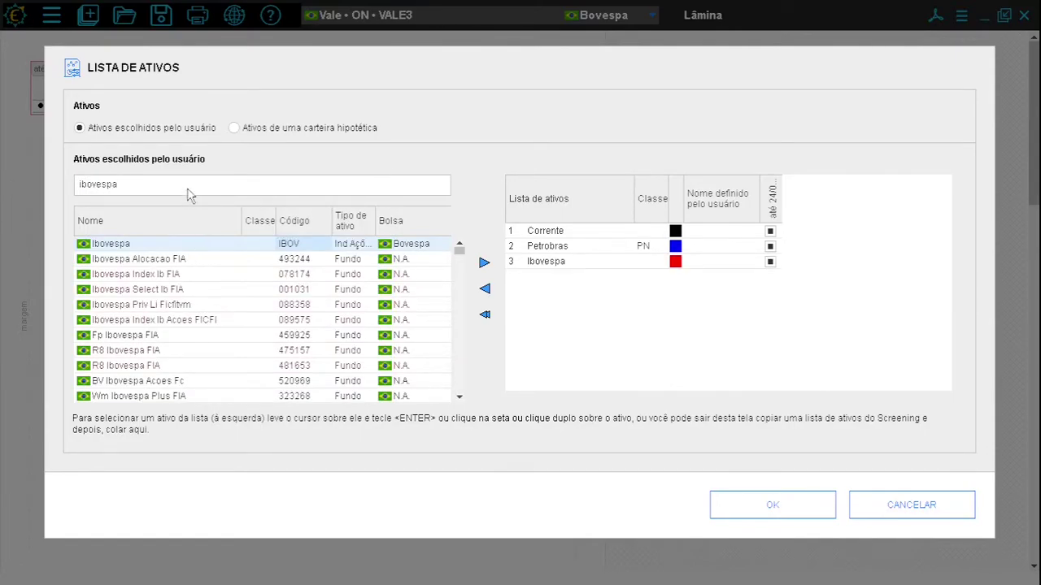
double_click(98, 186)
type("cdi acumulado")
key("Return")
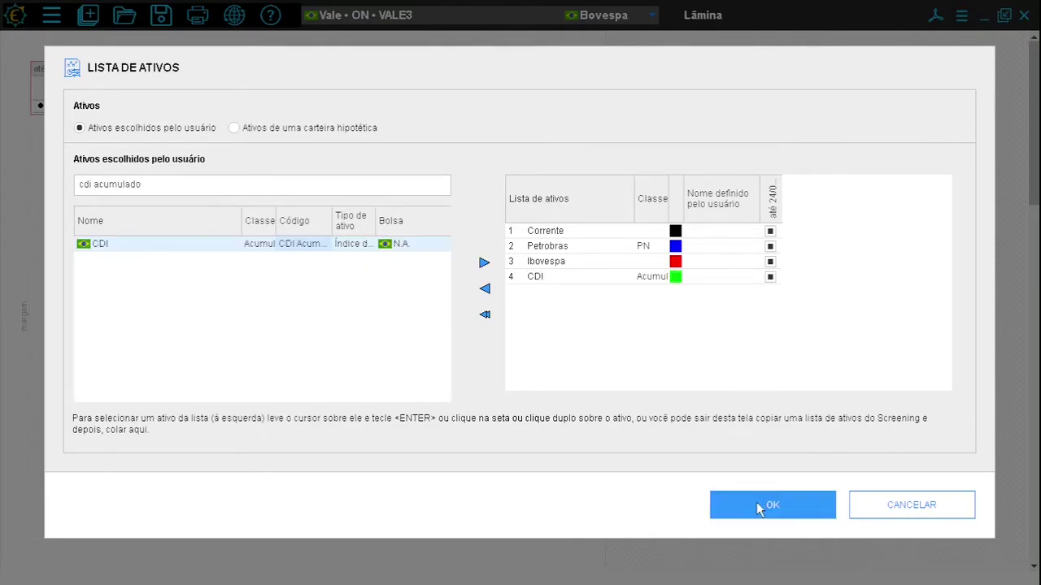
left_click(758, 506)
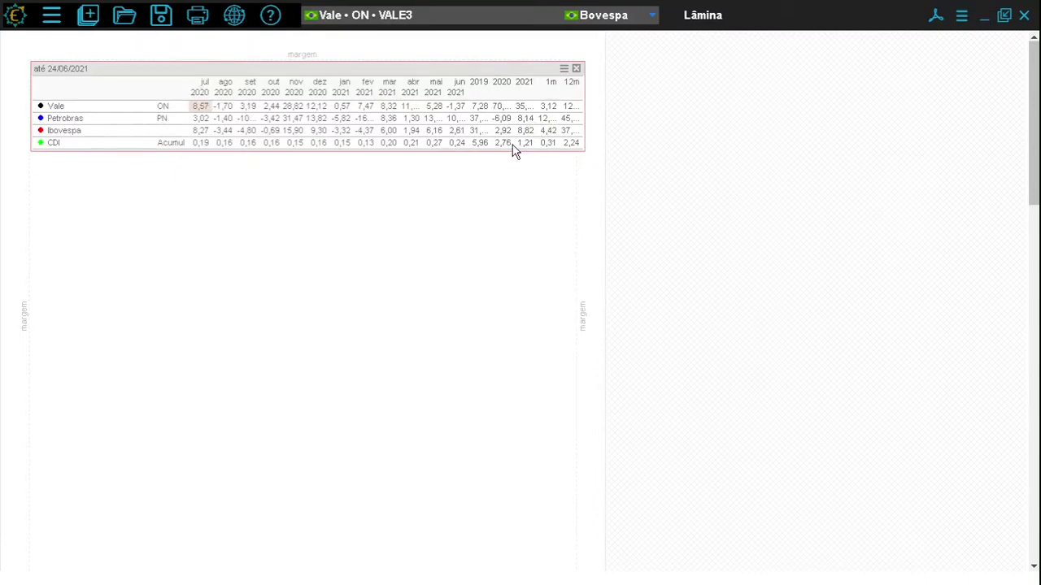
Step: Set the returns table to the last 6 months and 2 years, adding 3m, 6m and since-inception of the current asset returns
left_click(564, 71)
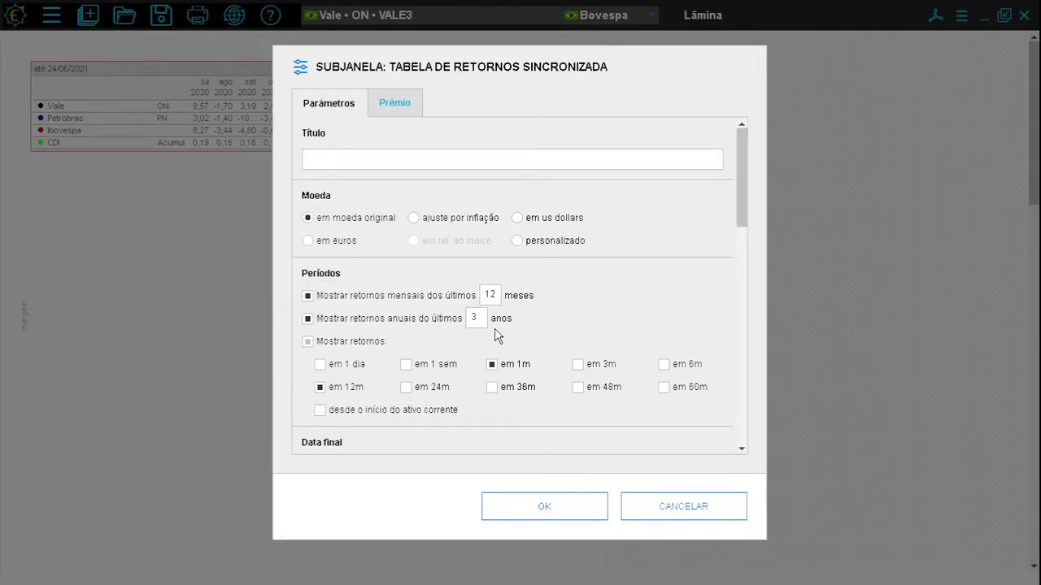
double_click(496, 296)
type("6")
left_click(481, 318)
type("2")
left_click(579, 366)
left_click(666, 365)
left_click(320, 411)
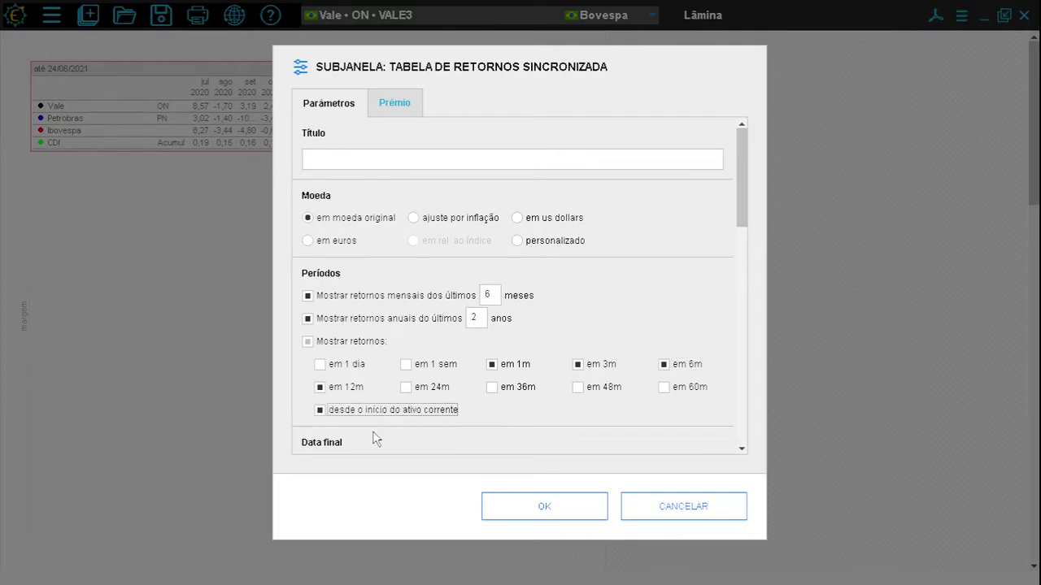
left_click(562, 508)
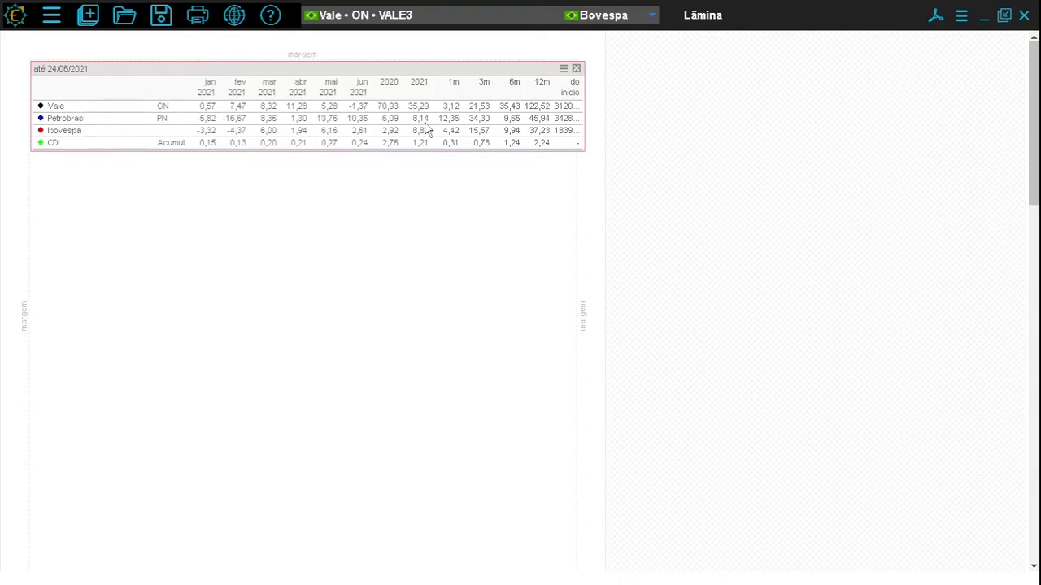
Step: Title the returns table Retorno
left_click(564, 70)
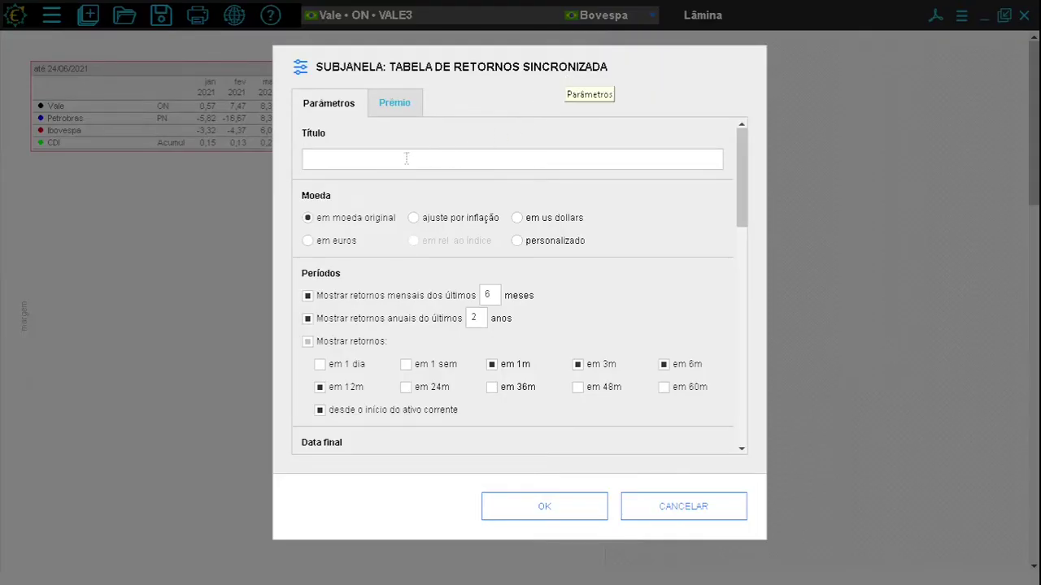
type("Retorno")
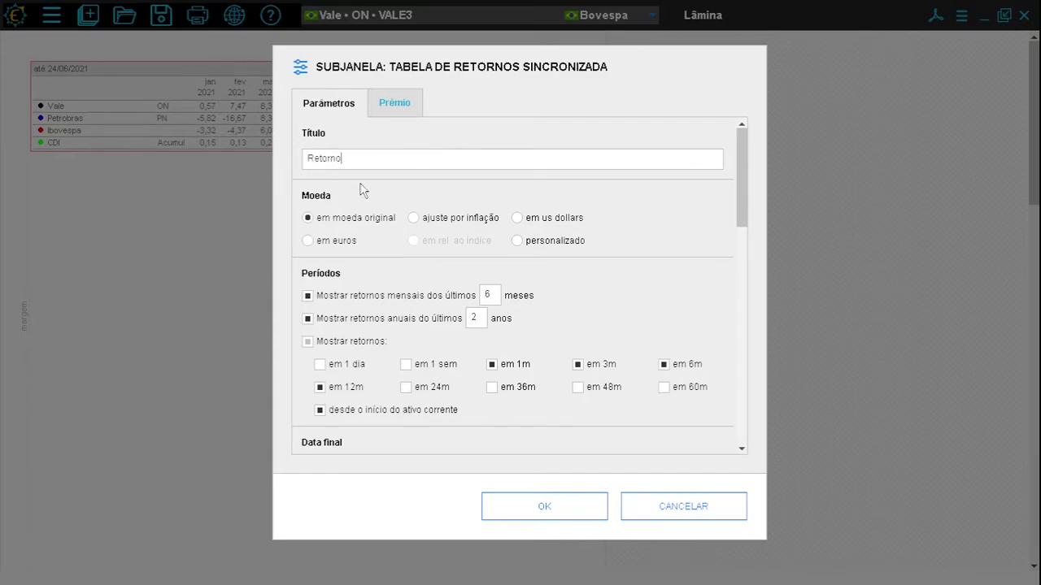
left_click(536, 506)
Step: Include a horizontal table (Screening) synchronized with the asset list and select it
left_click(961, 15)
mouse_move(900, 33)
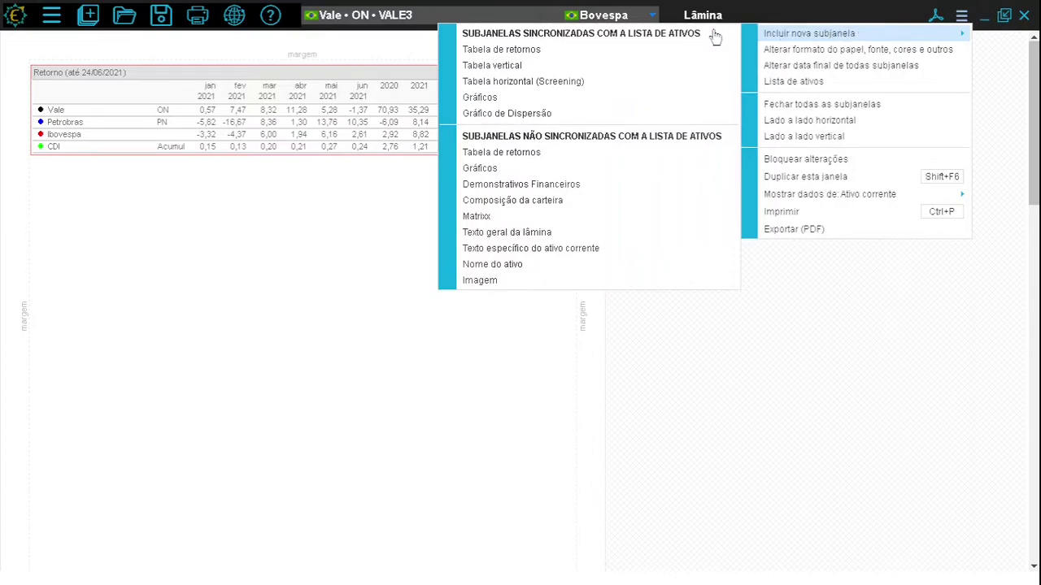
left_click(539, 85)
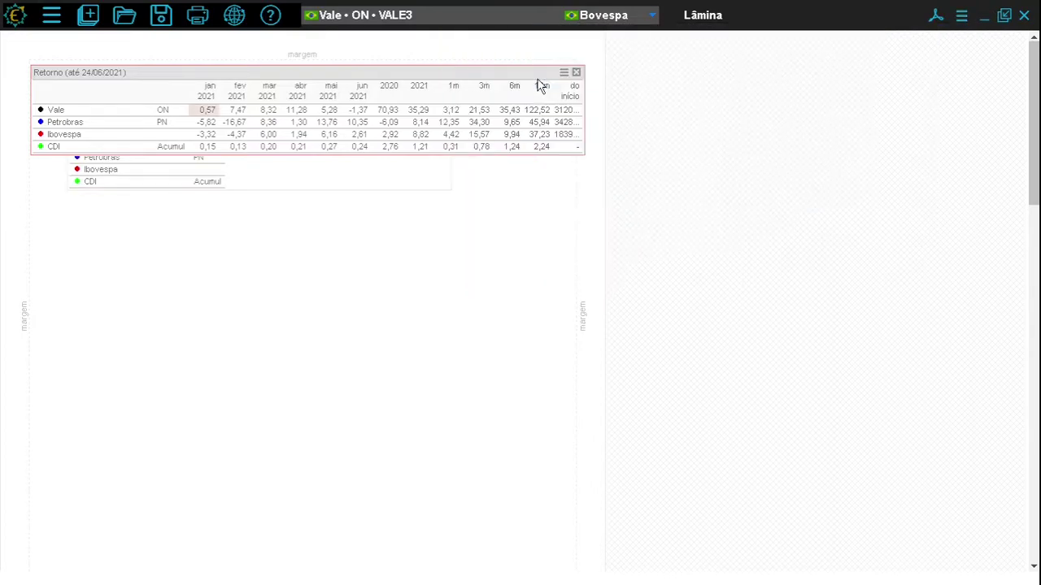
left_click(341, 182)
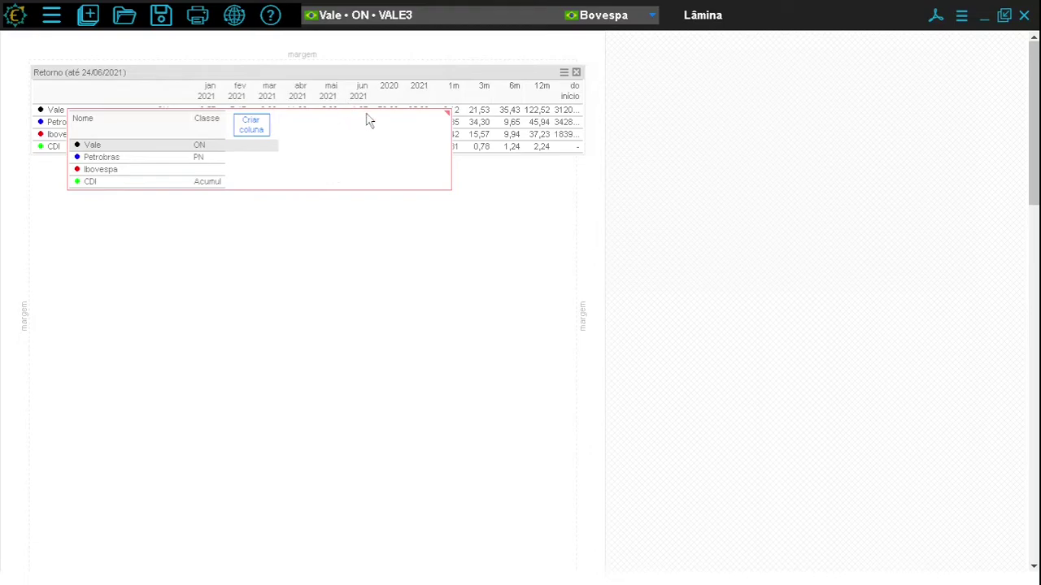
mouse_move(442, 116)
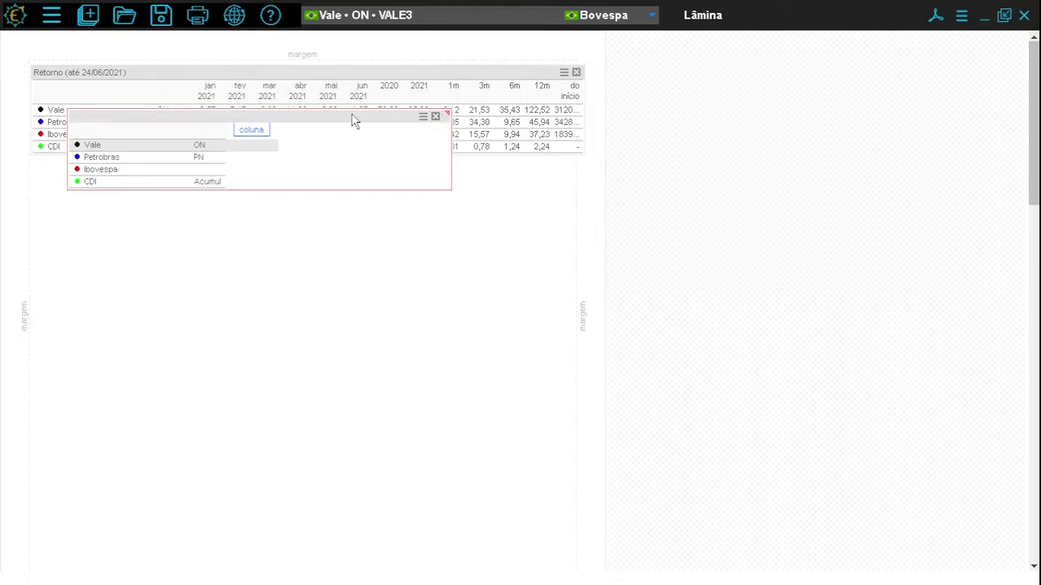
Step: Place the new horizontal table directly below the returns table and widen it to about the same width
left_click_drag(332, 122, 296, 169)
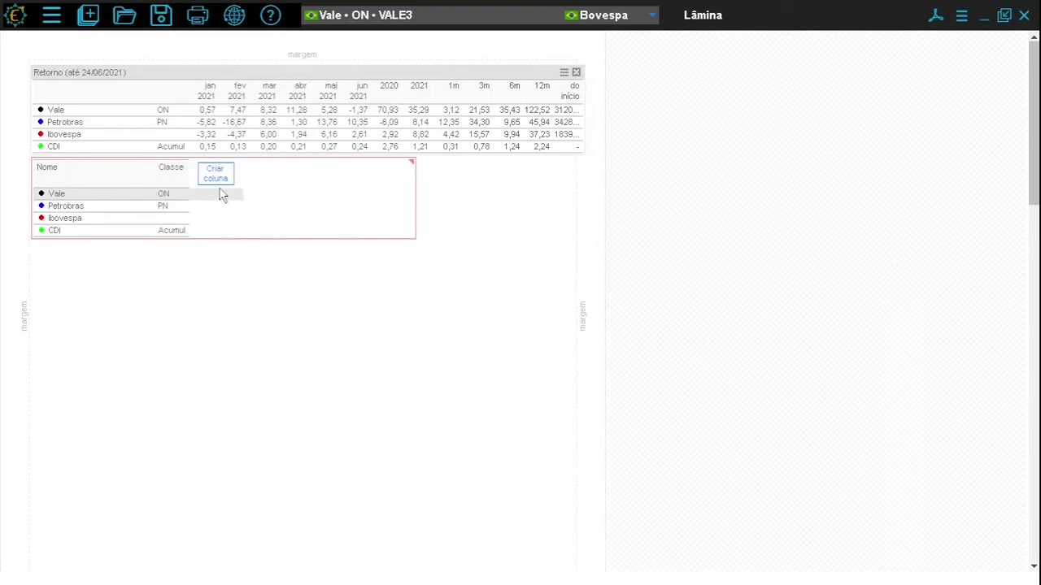
left_click_drag(221, 168, 580, 269)
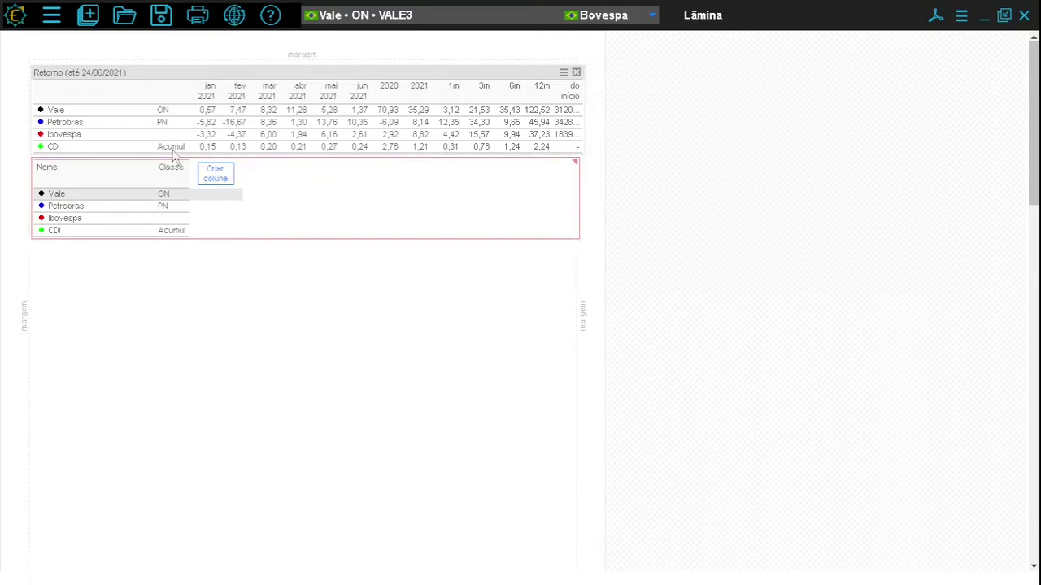
Step: Create a Fechamento quote column in the horizontal table for the last trading session, in original currency and adjusted including dividends
left_click(216, 175)
left_click(226, 110)
type("fechamento")
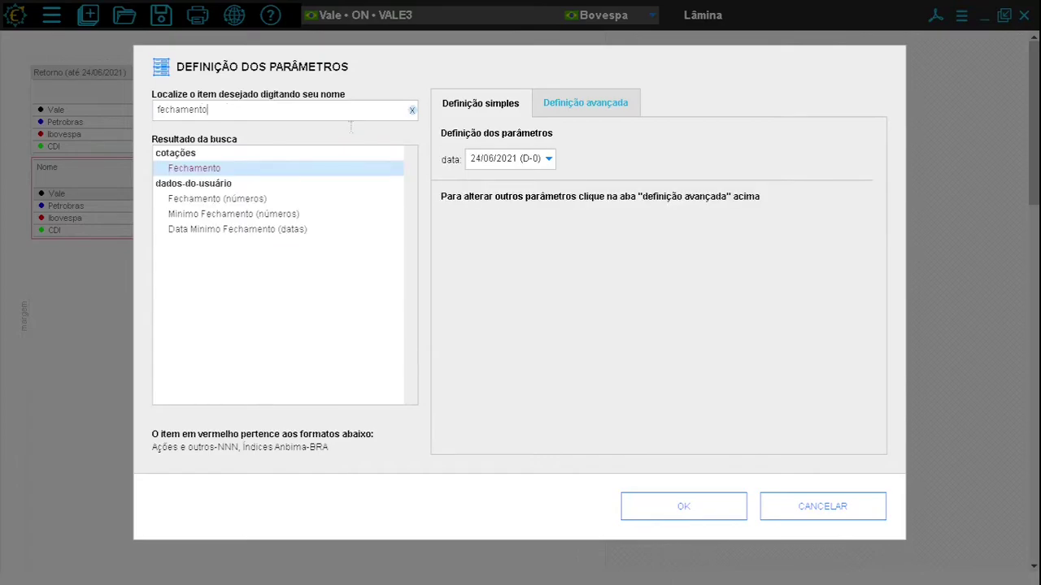
left_click(593, 104)
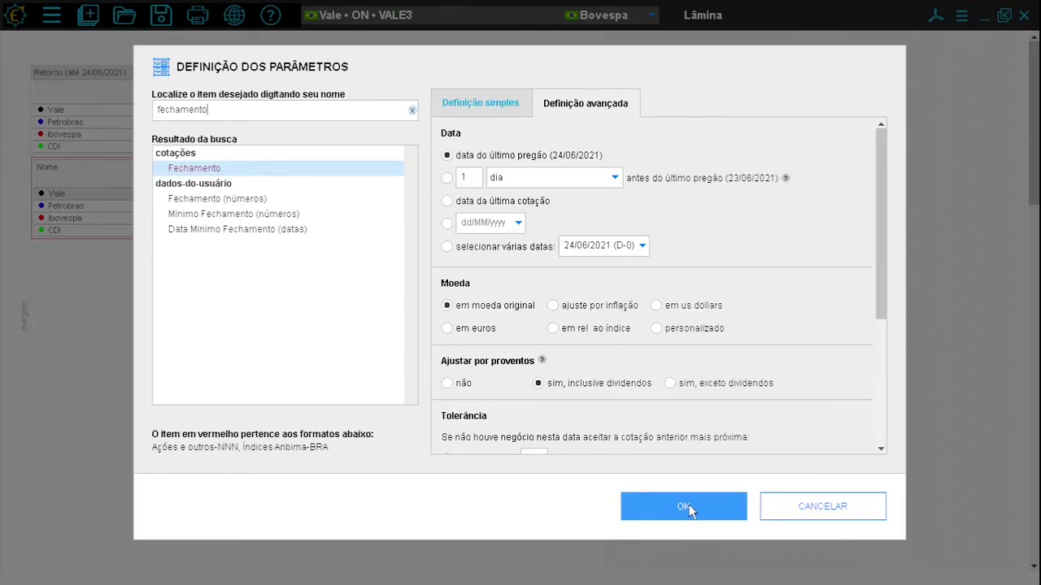
left_click(680, 501)
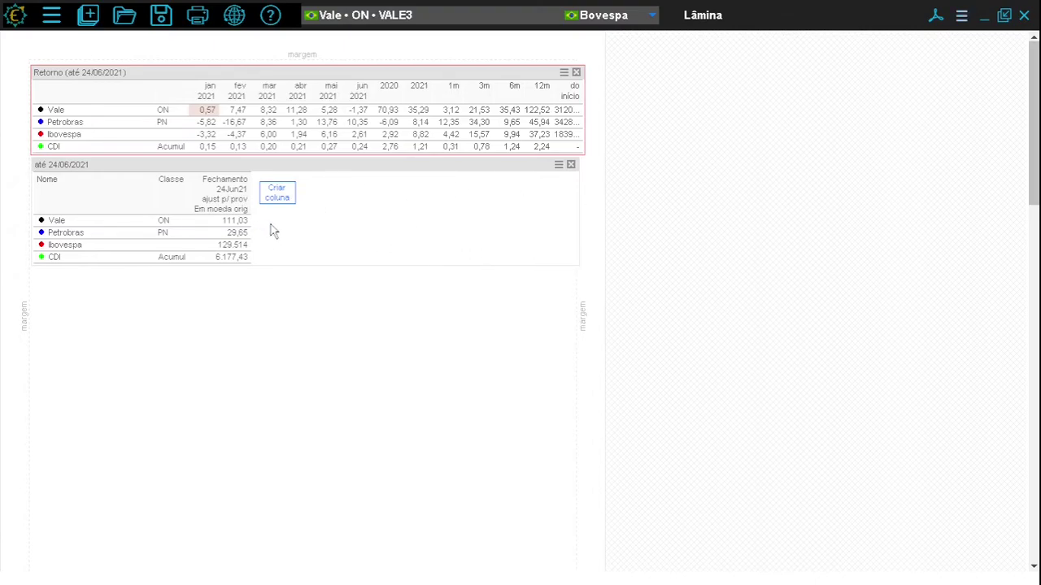
left_click(961, 16)
mouse_move(880, 36)
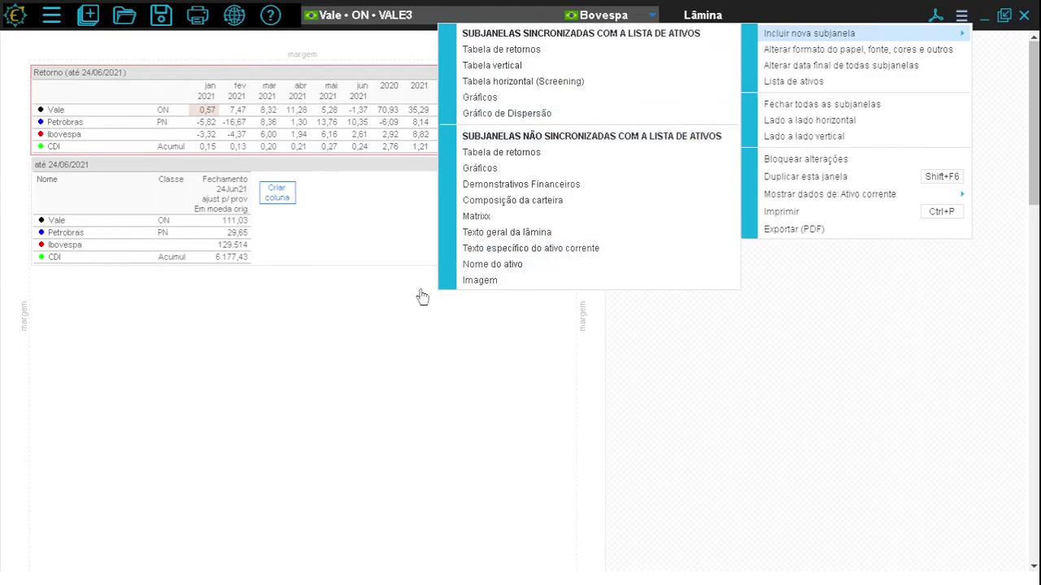
left_click(362, 358)
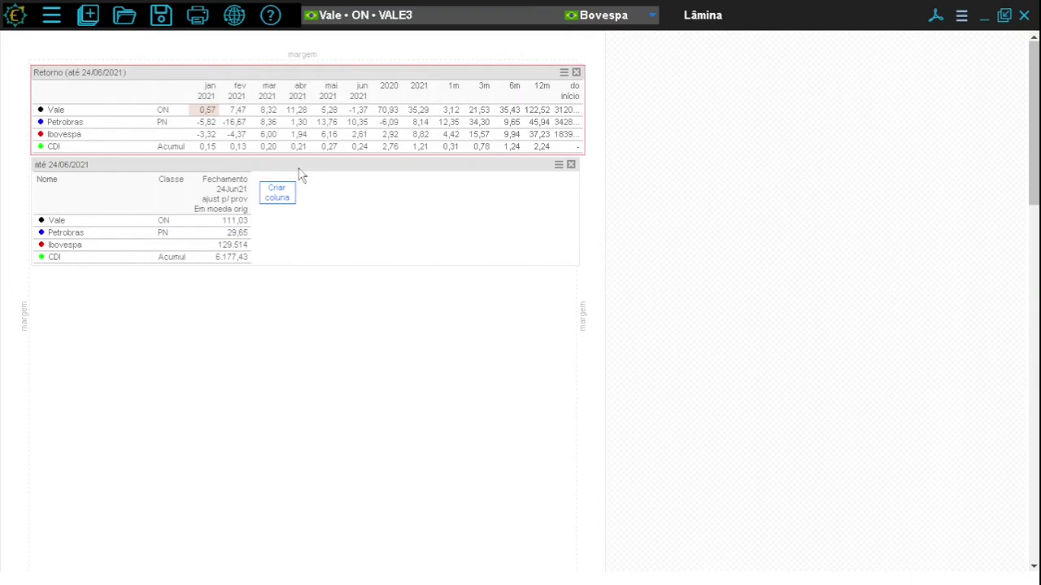
right_click(227, 198)
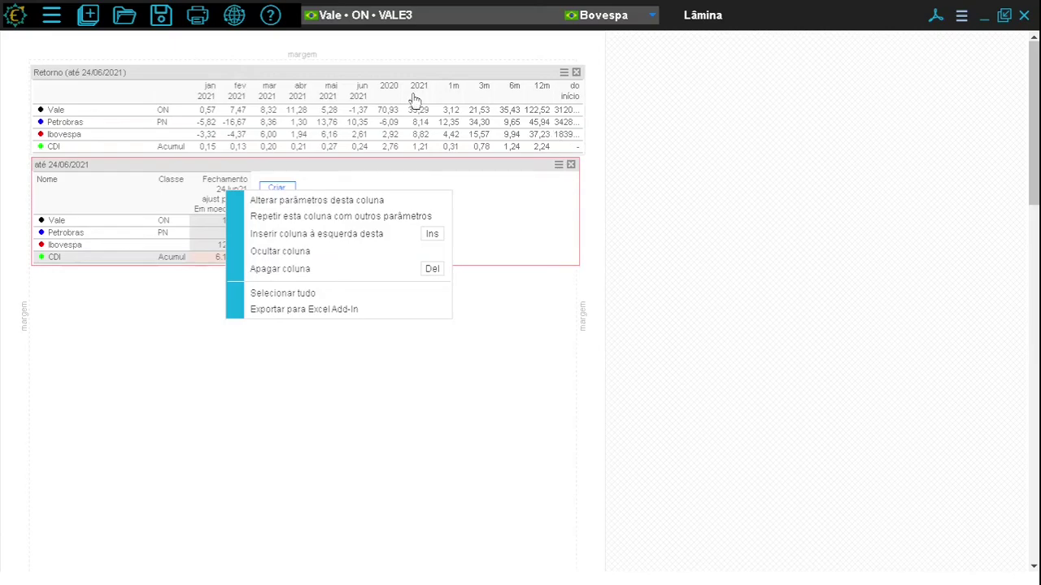
key("Escape")
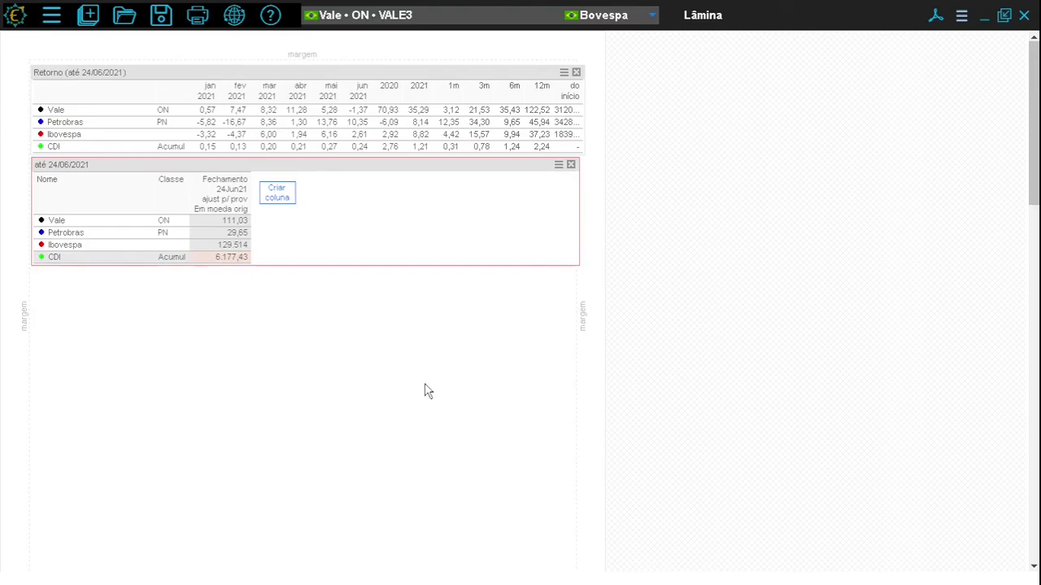
left_click(271, 18)
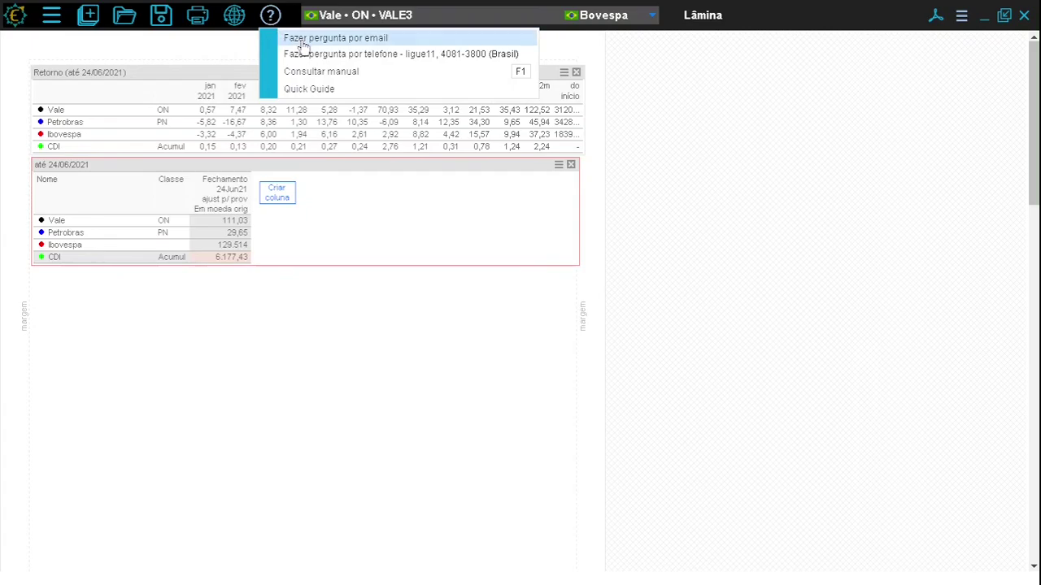